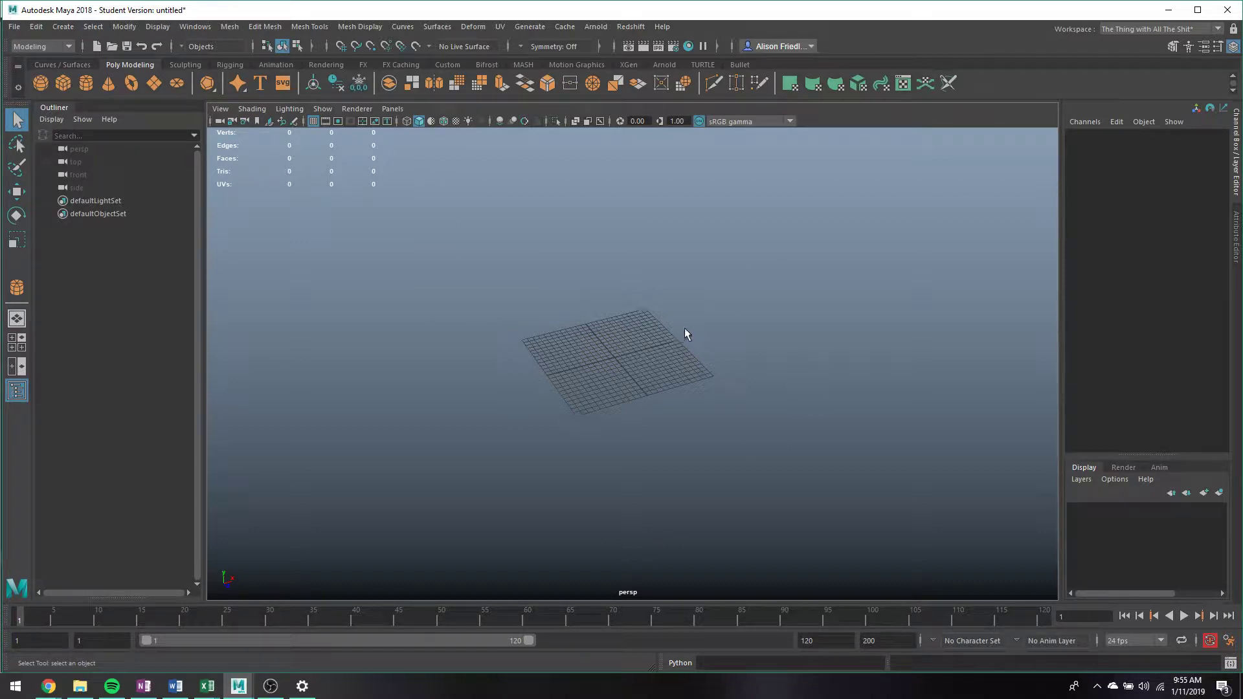
Step: Examine the empty perspective scene and its ground grid from different angles, distances and framings
left_click_drag(686, 334, 569, 318, "alt")
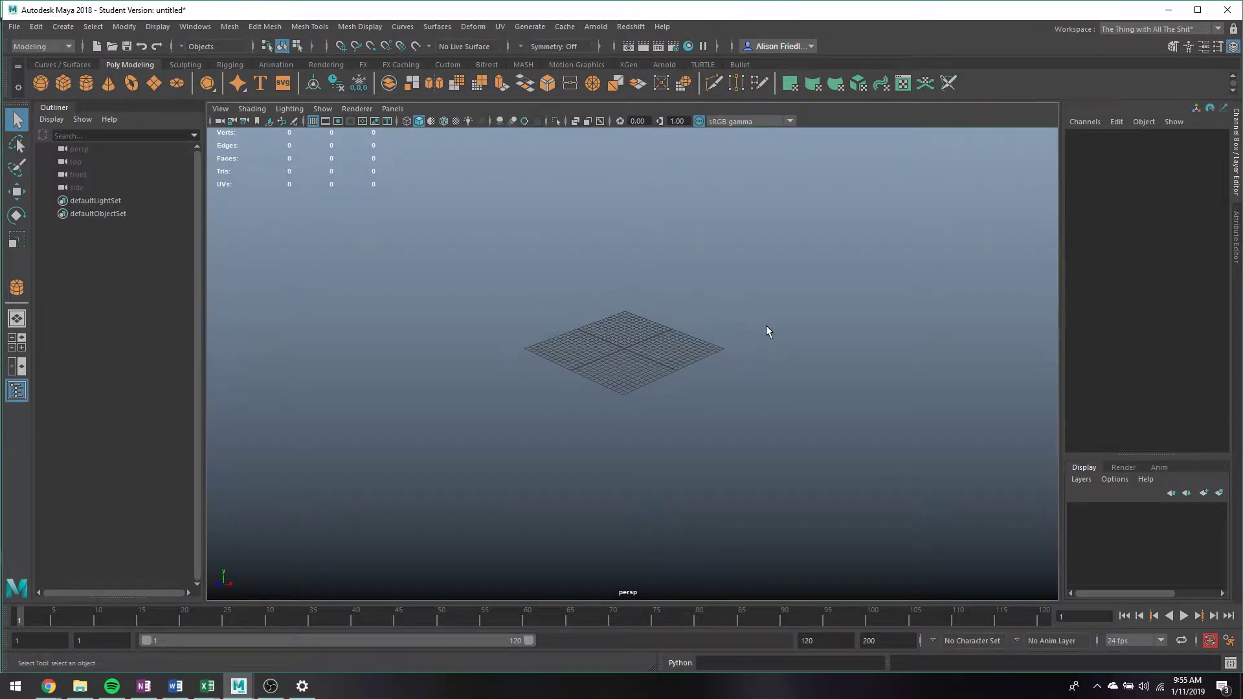
right_click_drag(767, 327, 1082, 461, "alt")
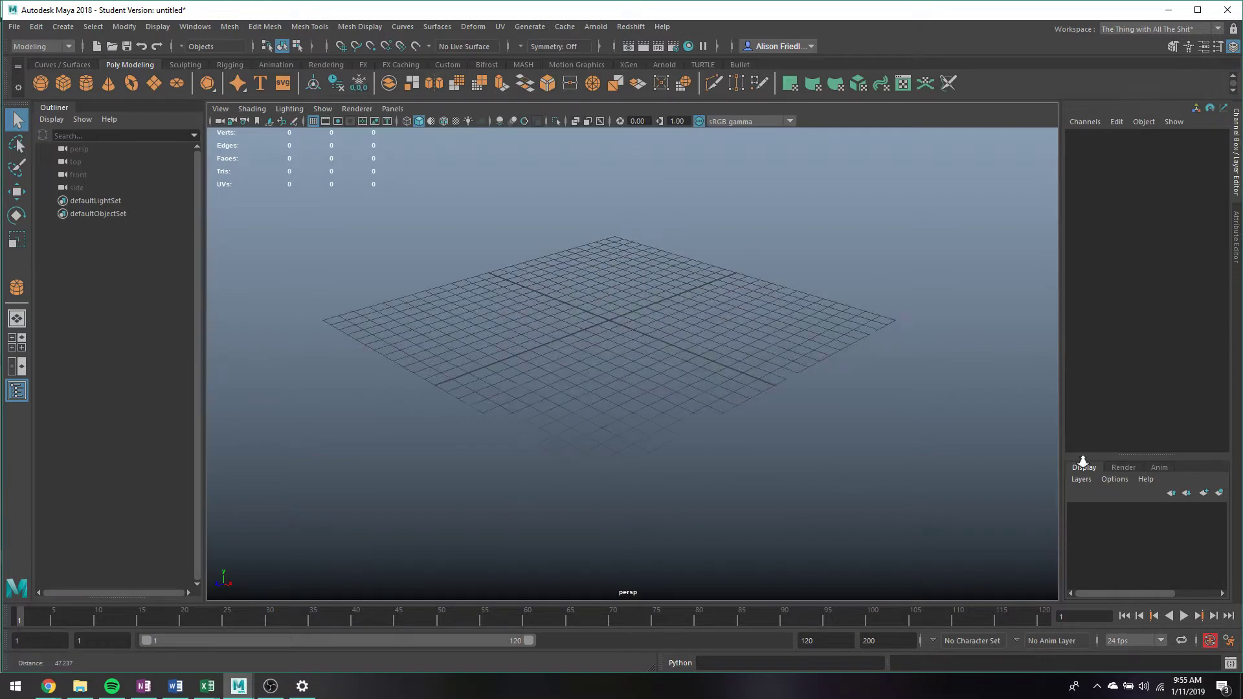
scroll(749, 356, "up", 3)
scroll(748, 356, "down", 8)
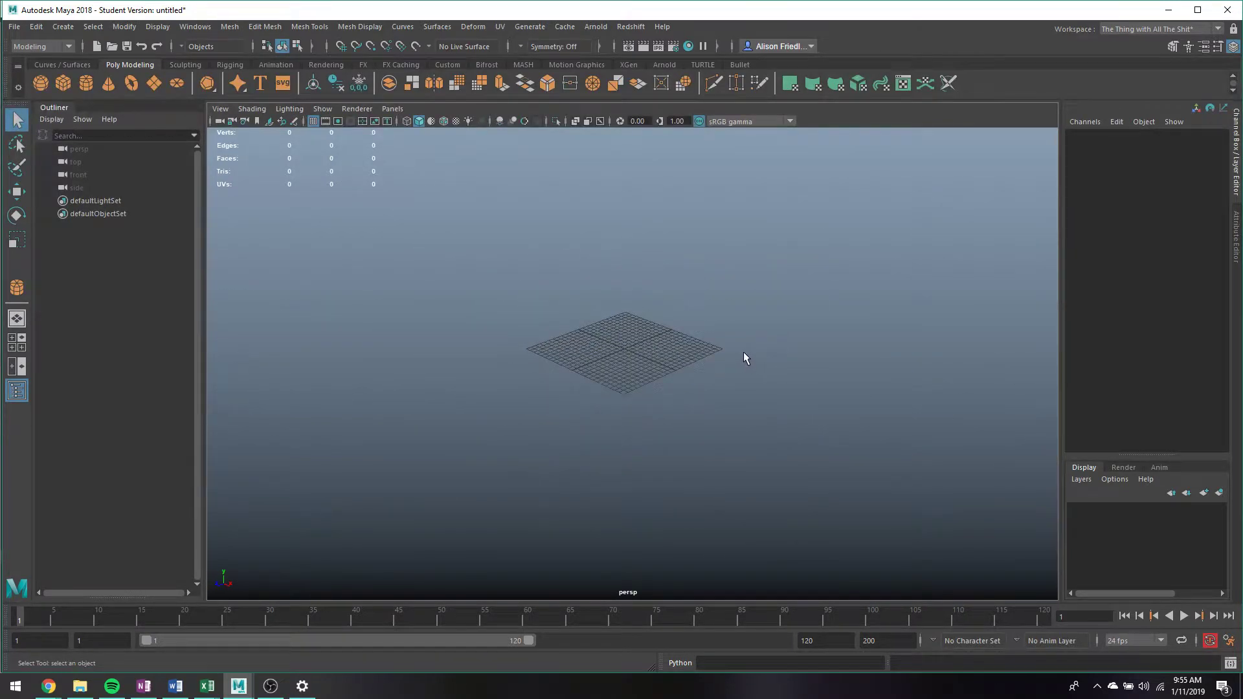
scroll(744, 353, "up", 5)
left_click_drag(744, 353, 730, 390, "alt")
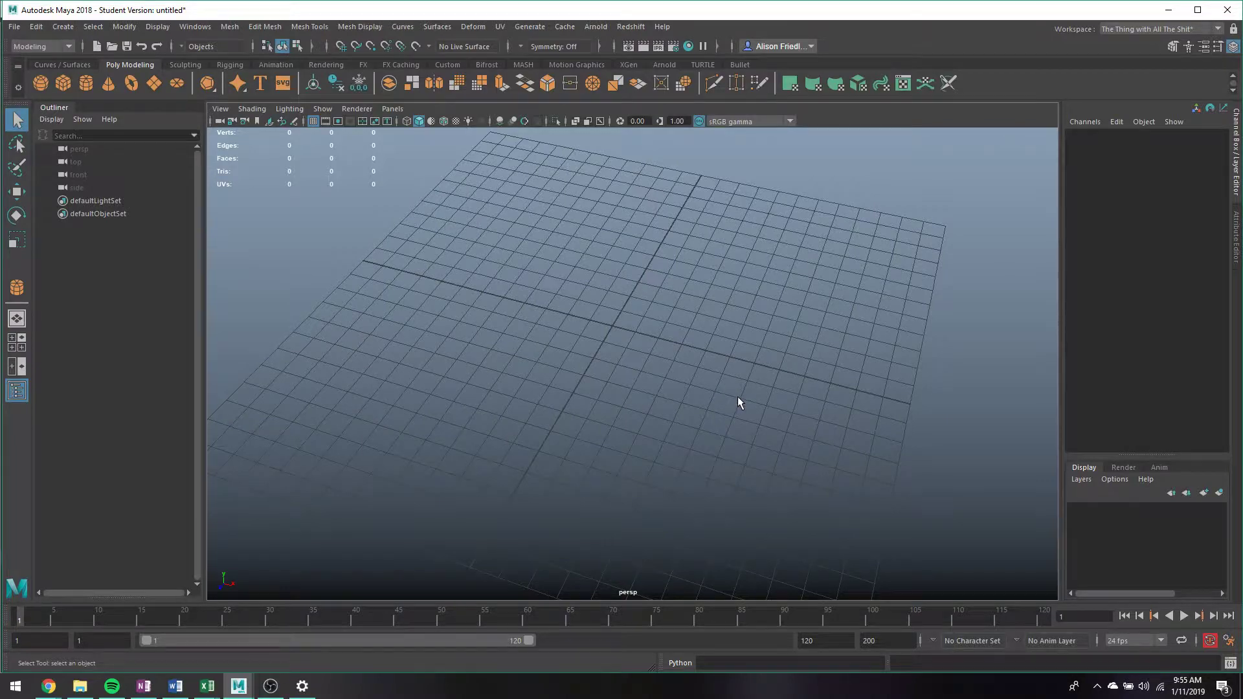
middle_click_drag(737, 396, 628, 414, "alt")
left_click_drag(921, 356, 695, 363, "alt")
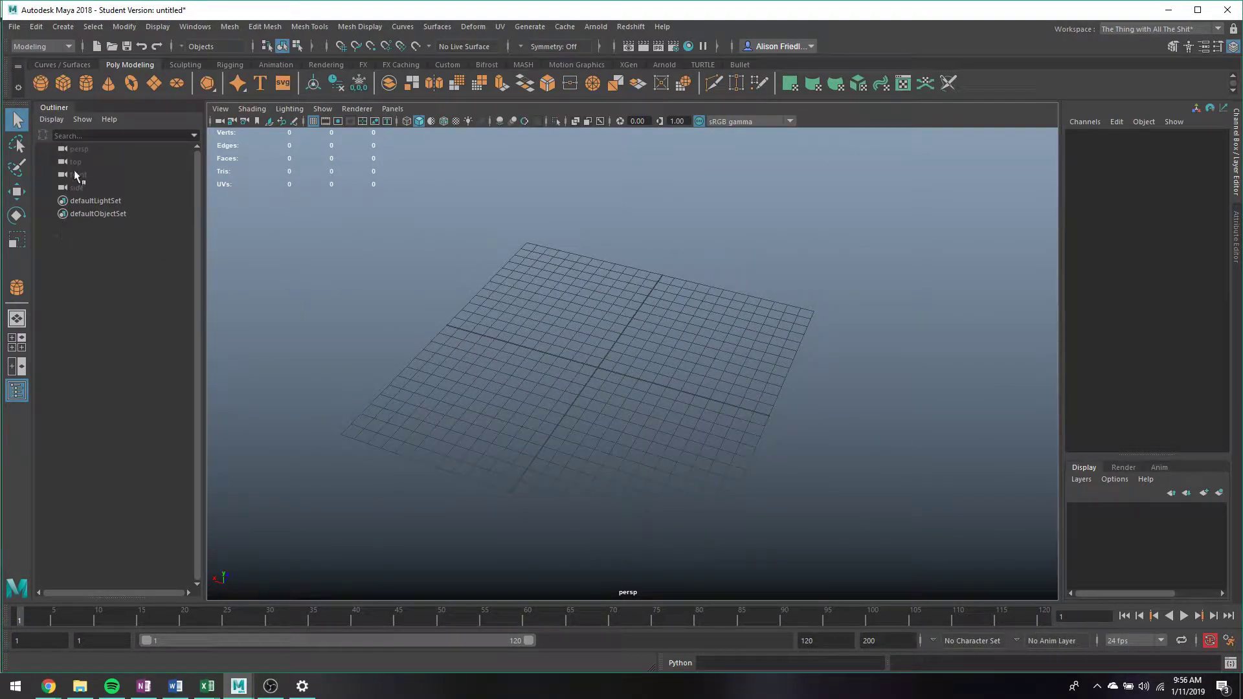
Step: Create a large polygon cube over the grid and duplicate it three times, spacing the copies around the original
left_click(63, 82)
left_click_drag(516, 301, 701, 367)
scroll(701, 368, "down", 5)
key("ctrl+d")
key("w")
left_click_drag(621, 314, 414, 480)
key("ctrl+d")
key("ctrl+d")
Step: Add a polygon plane about 30.6 units square behind the cubes and a small polygon disc
left_click(153, 83)
left_click_drag(715, 186, 839, 306)
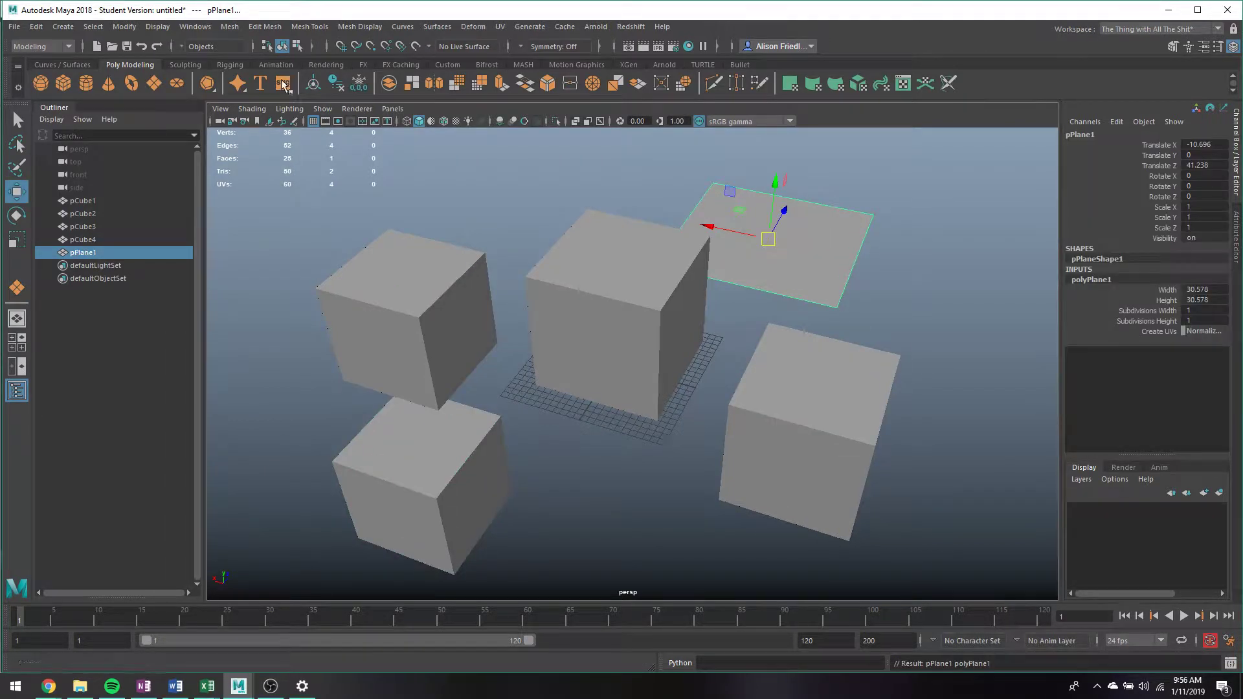
left_click(180, 90)
left_click(521, 234)
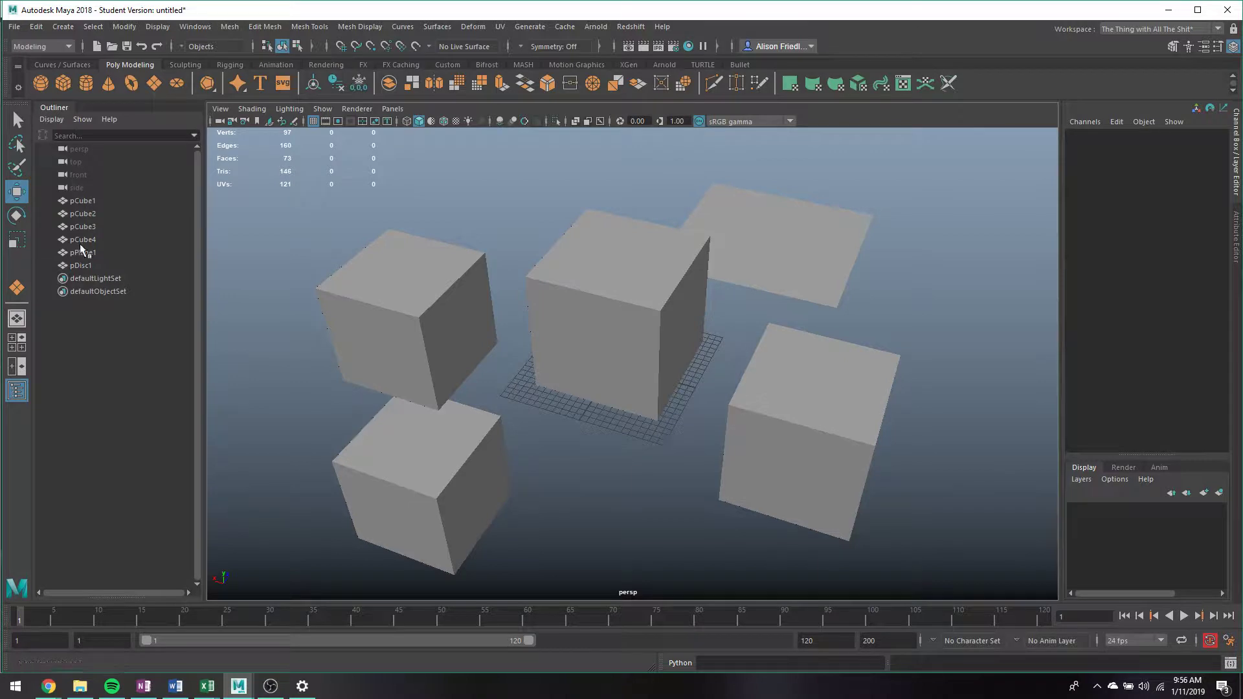
Step: Rename pCube1 as thikng and pCube3 as banana
double_click(84, 202)
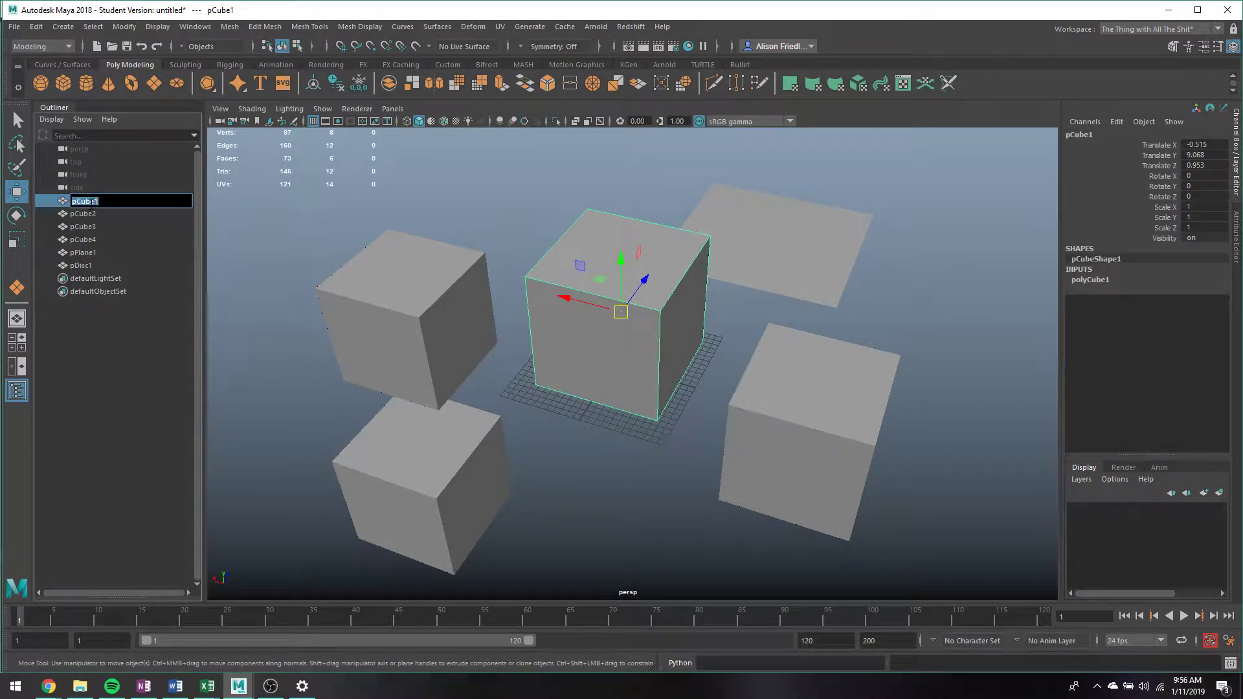
type("thikng")
key("Return")
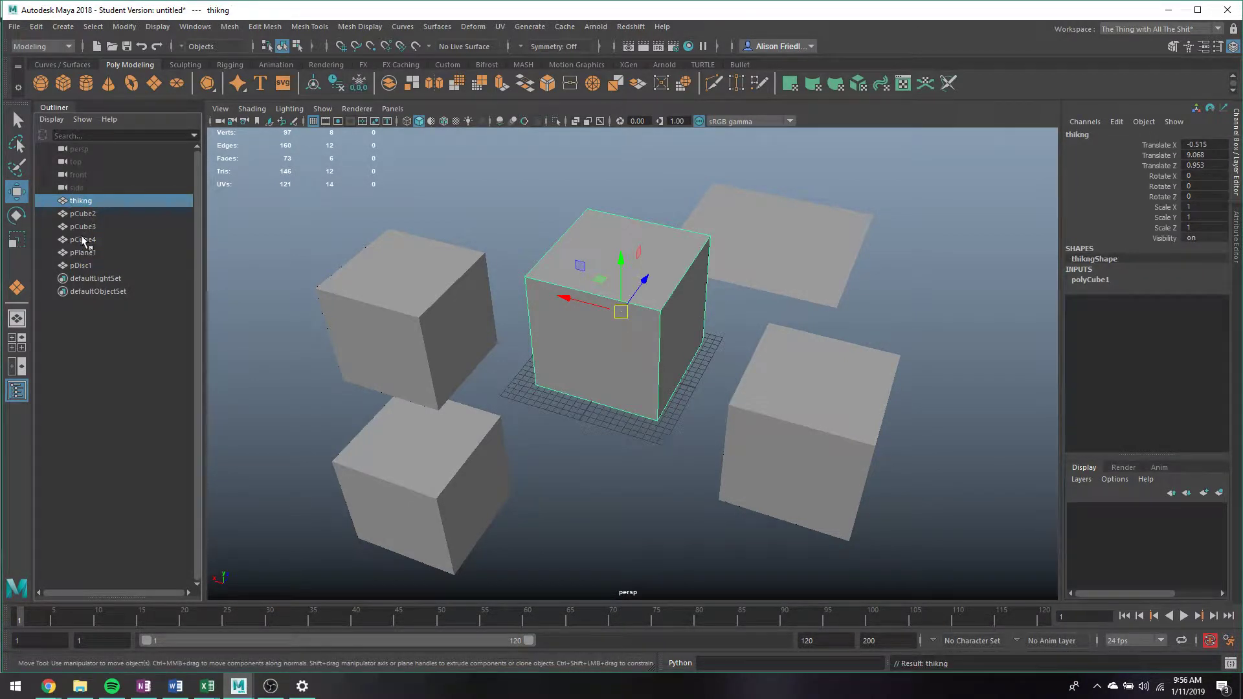
double_click(72, 226)
type("banana")
key("Return")
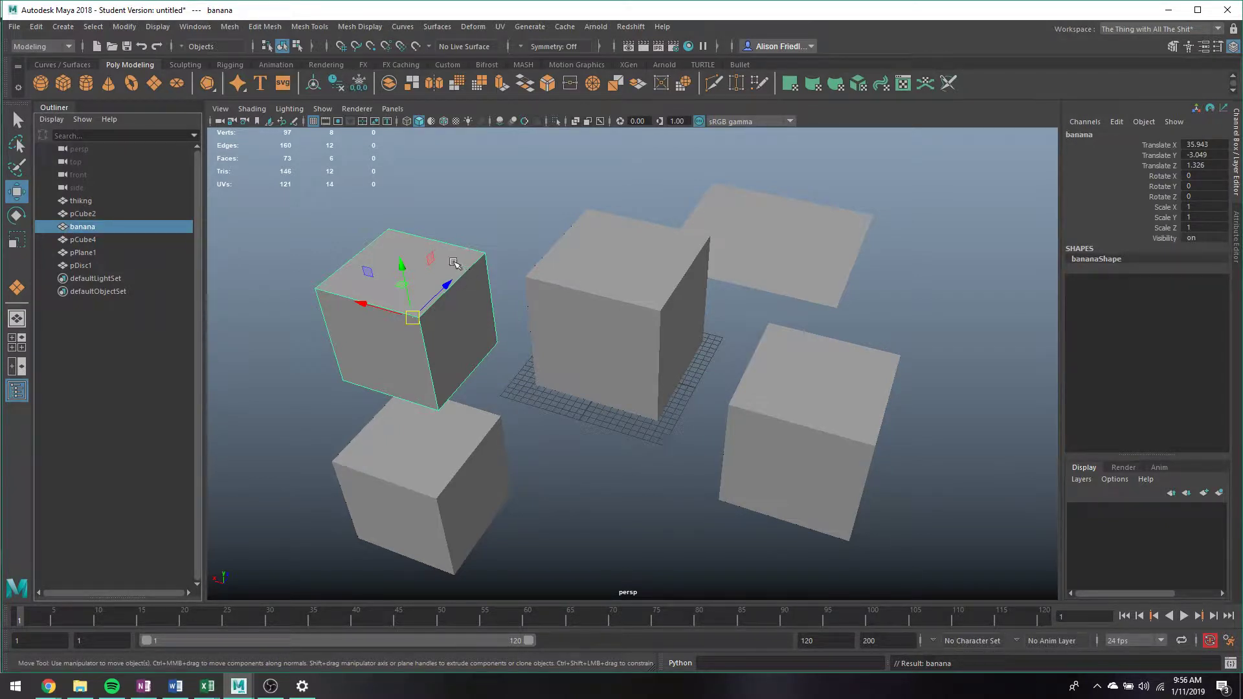
Step: Select all the created objects and remove thikng, banana and pCube4 from the selection
key("q")
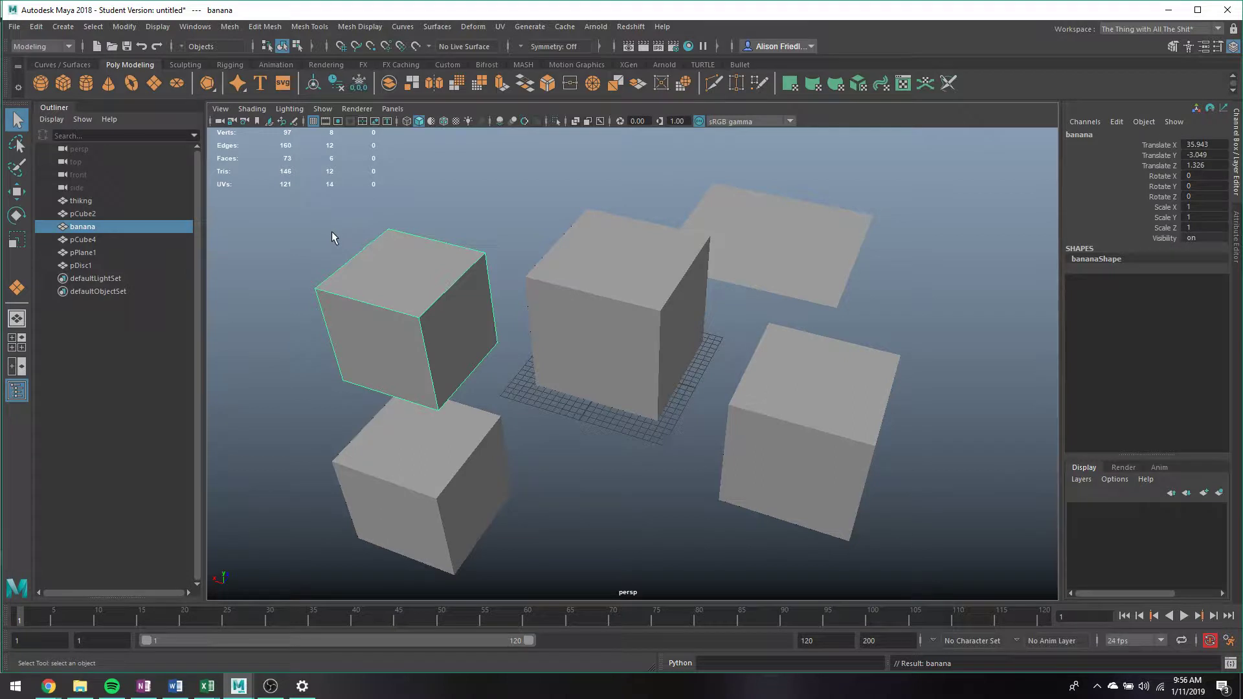
scroll(344, 241, "down", 5)
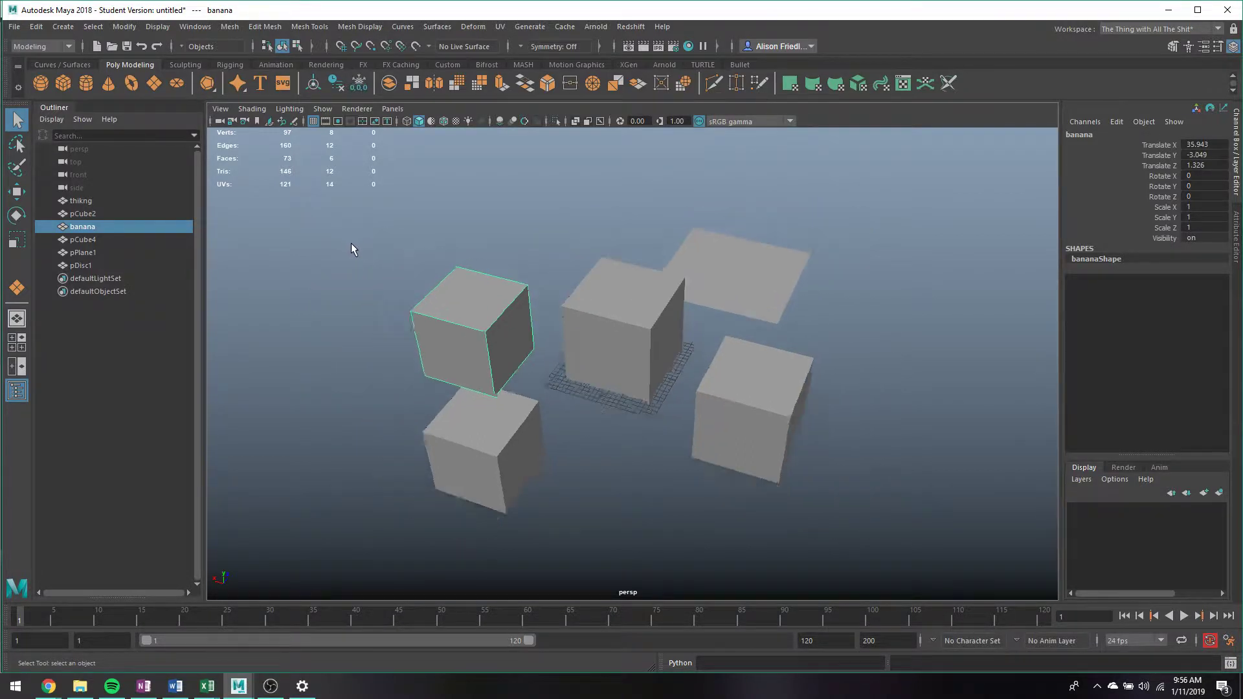
scroll(351, 243, "up", 4)
left_click_drag(313, 204, 936, 585)
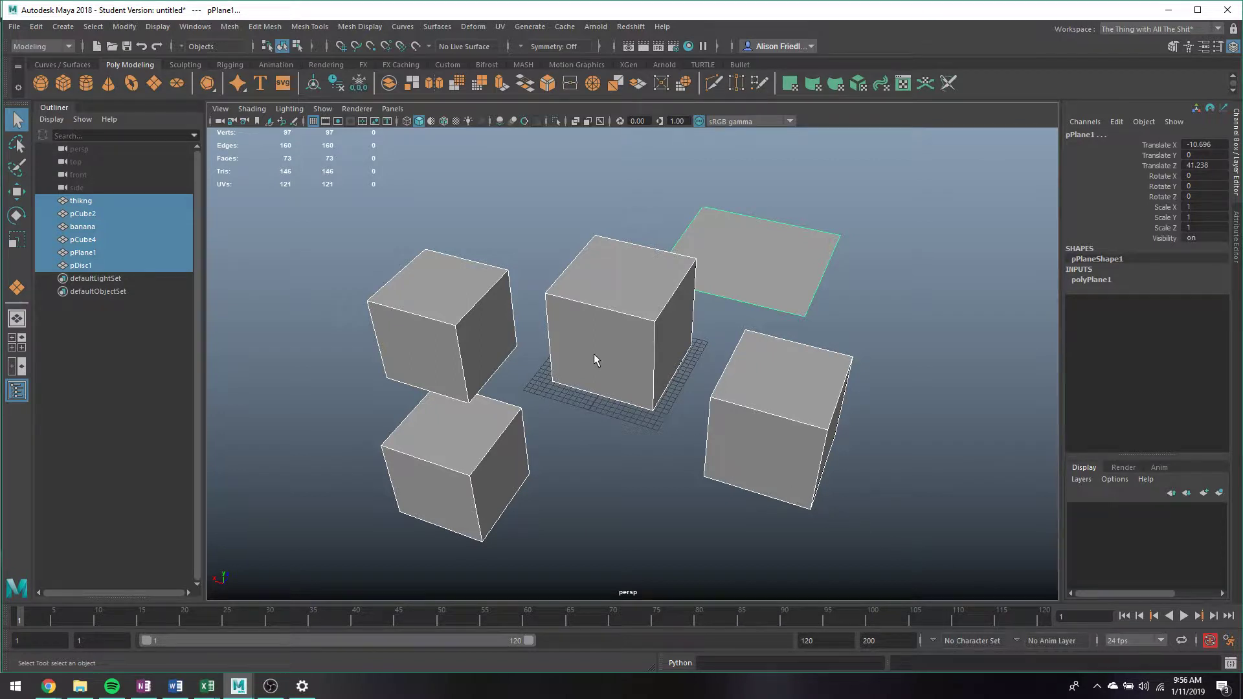
left_click(589, 310, "ctrl")
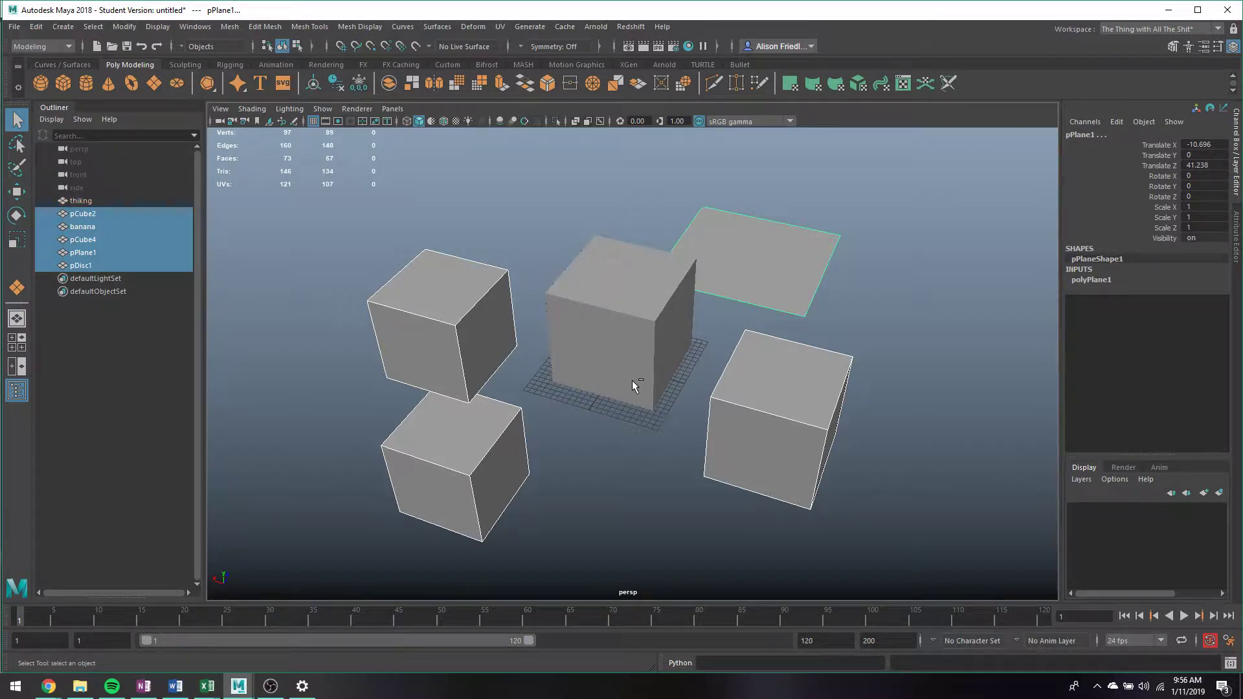
left_click(592, 319, "shift")
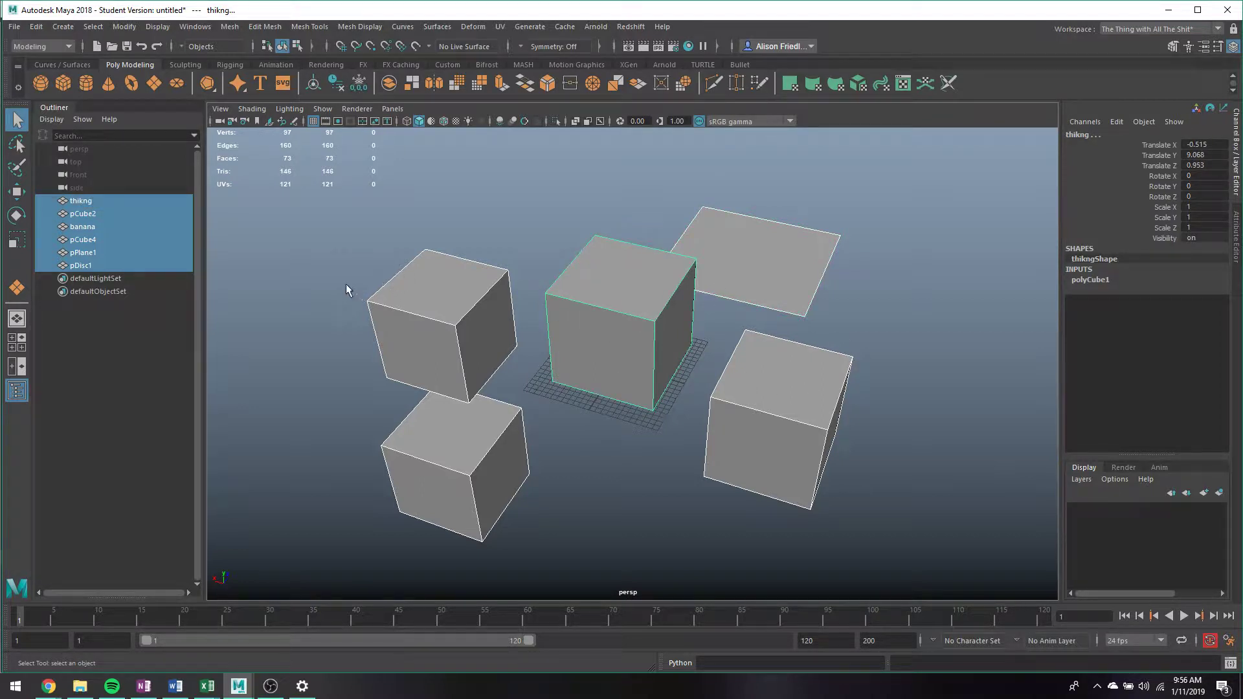
left_click_drag(310, 252, 605, 582, "ctrl")
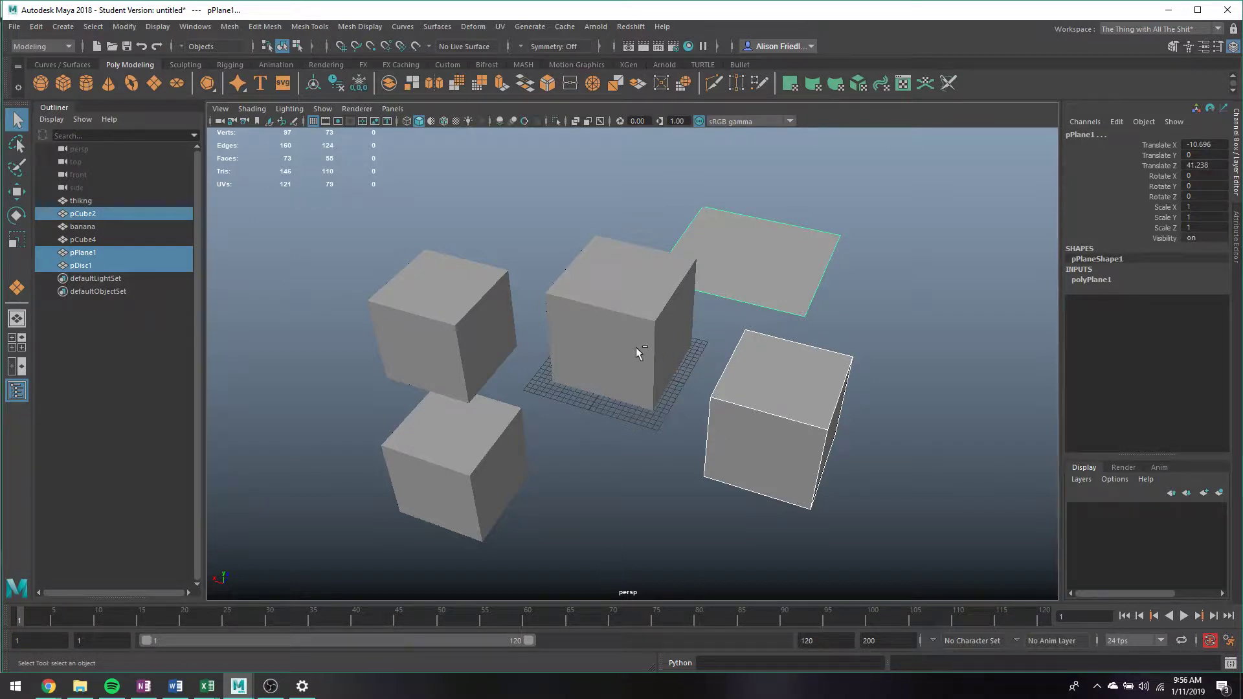
Step: Group the selected cube, plane and disc and rename the group as bleh
left_click_drag(843, 356, 598, 303, "alt")
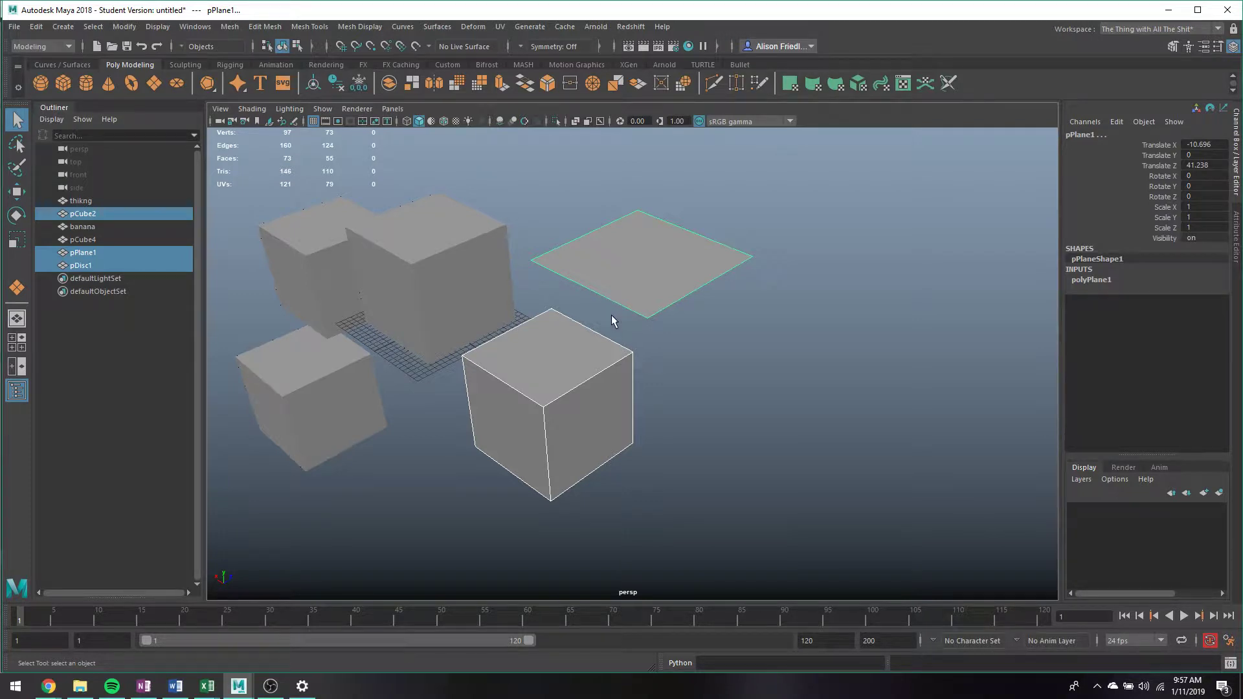
key("ctrl+g")
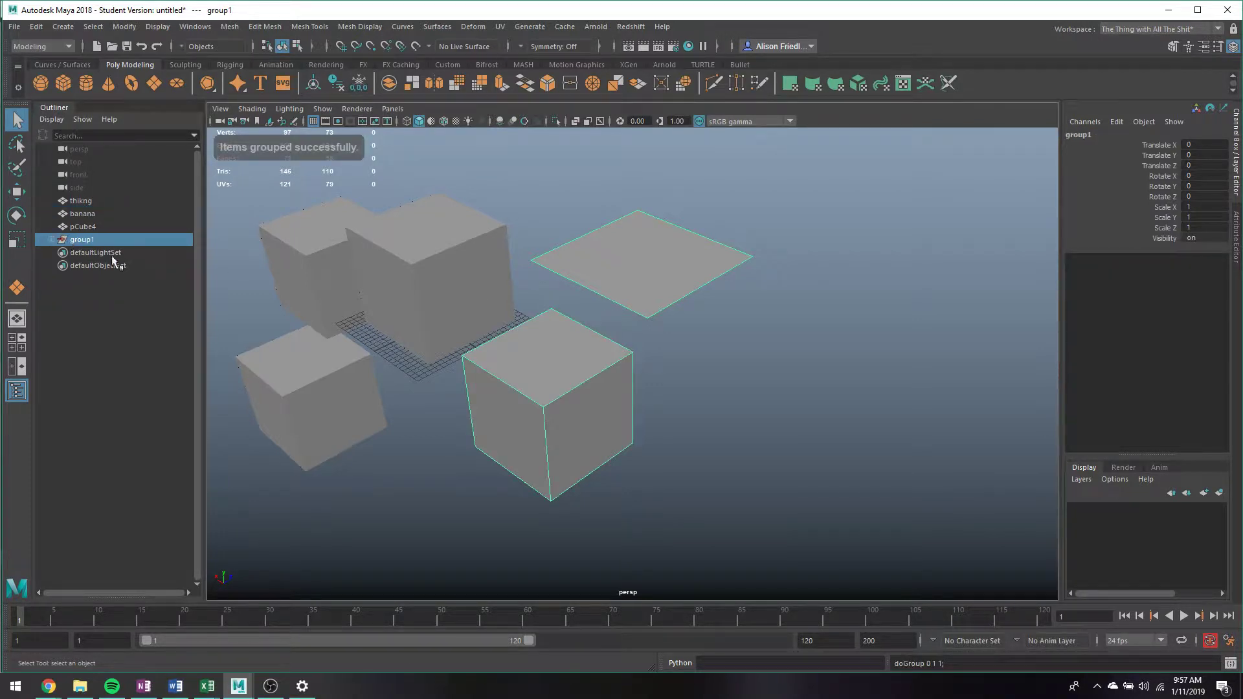
double_click(82, 240)
type("bleh")
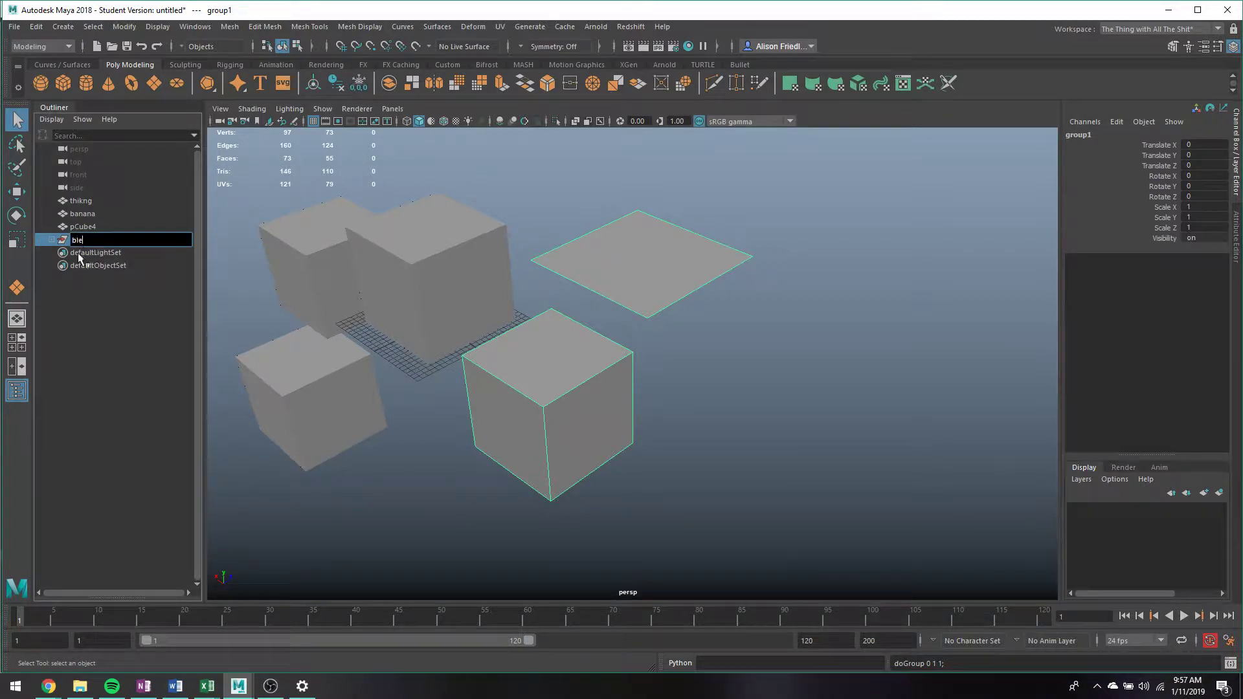
key("Return")
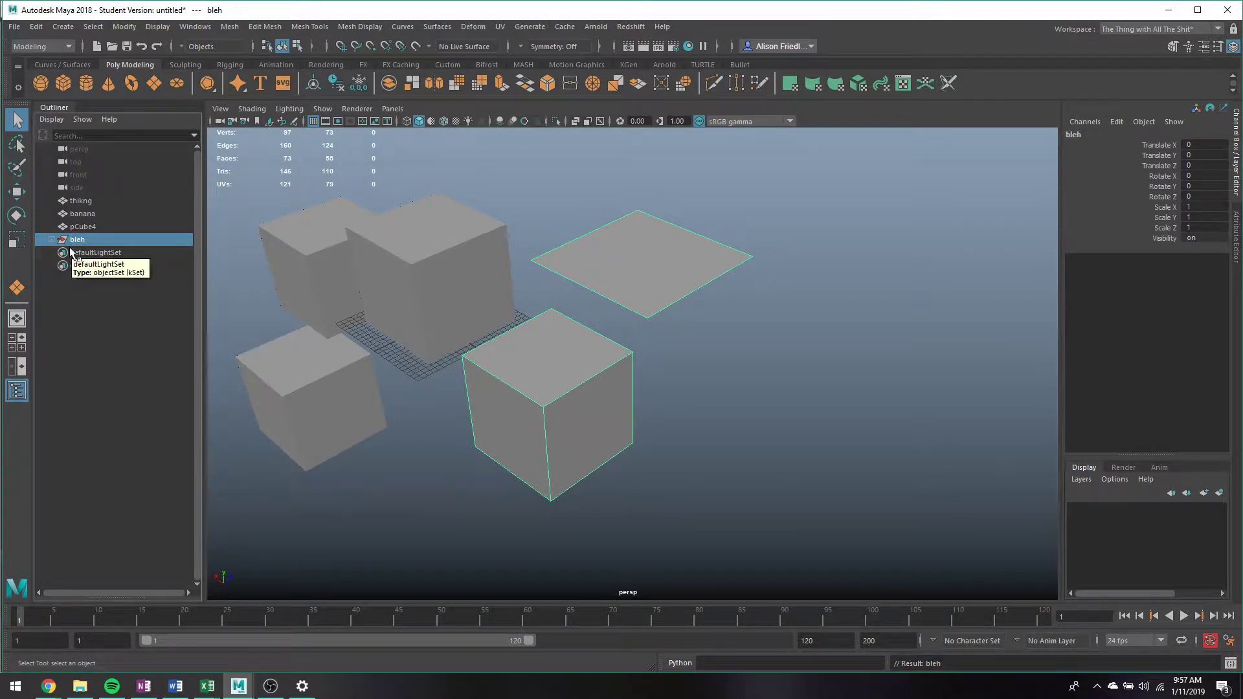
Step: Expand the bleh group to show its members and move it to about X -29.2, Y 5.3, Z 19.1
left_click(51, 241)
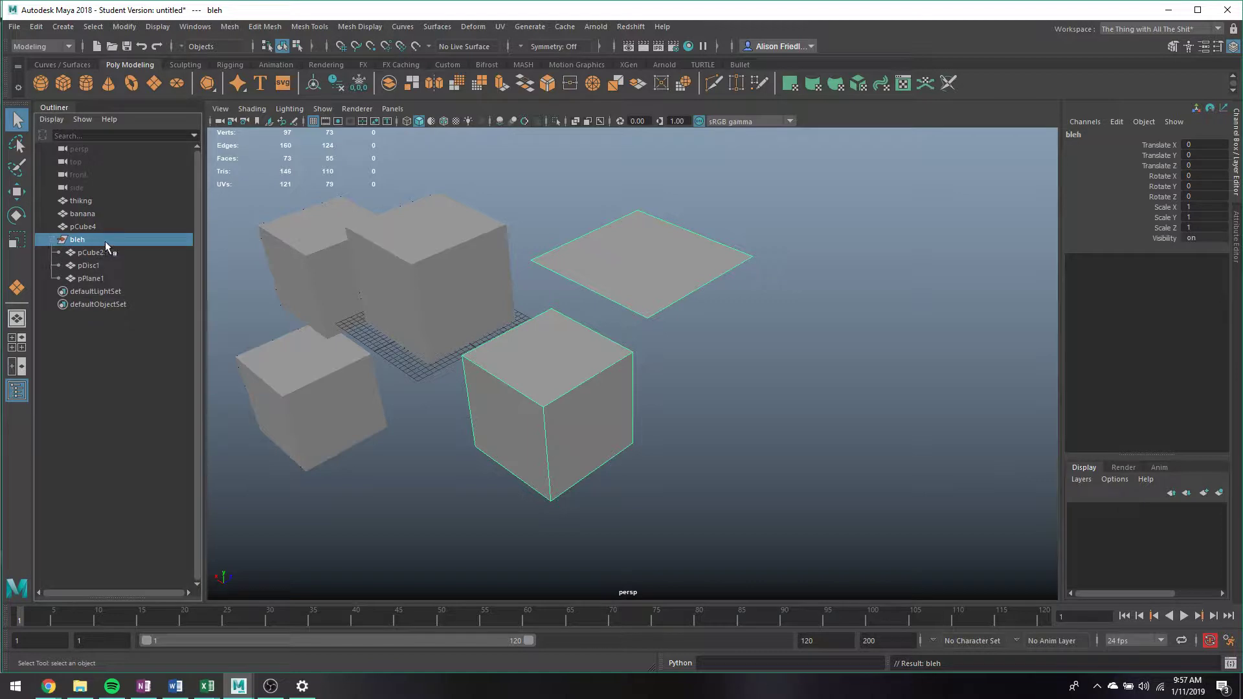
key("w")
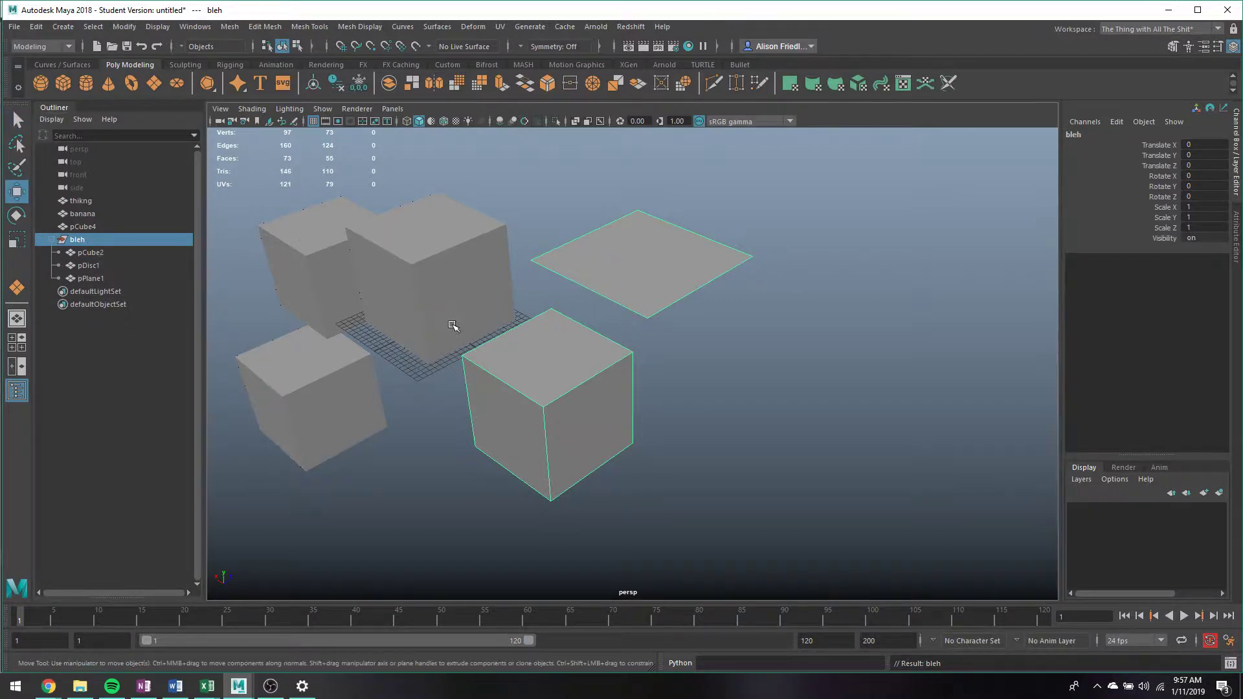
left_click_drag(426, 315, 356, 336)
Step: Try rotating bleh about 28.5° in Y and -5° in Z and scaling it uniformly to about 0.39, and undo both
key("e")
key("r")
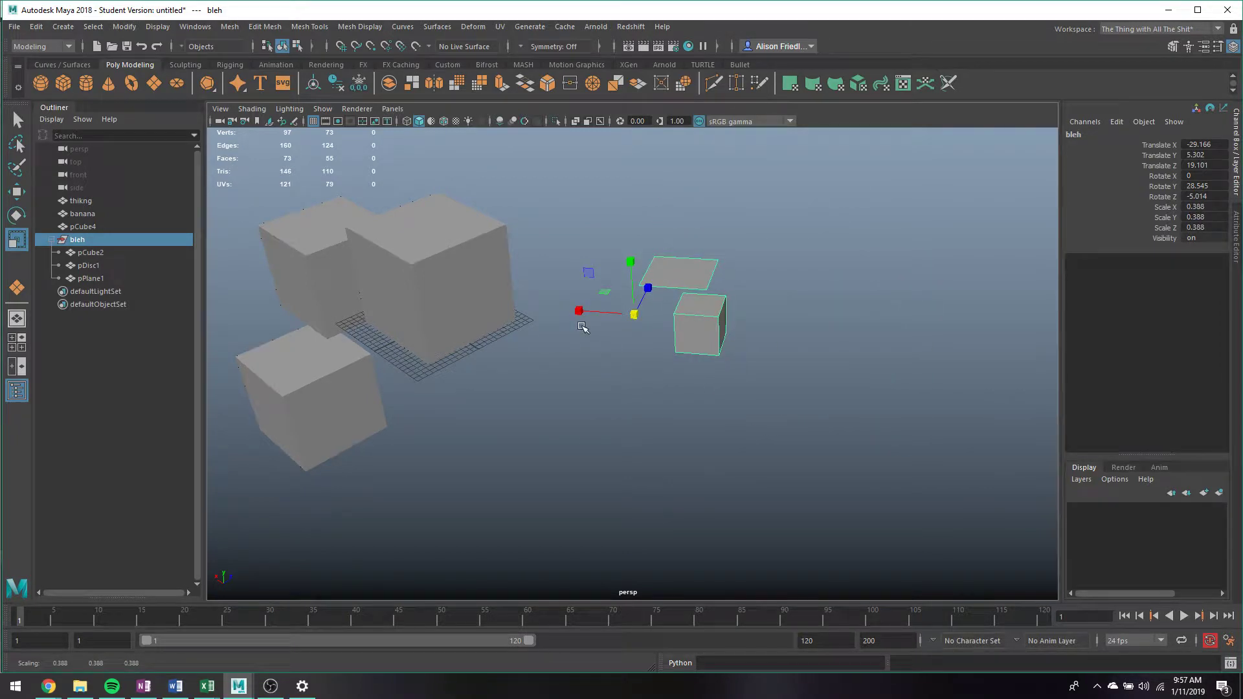
key("ctrl+z")
key("ctrl+z")
key("ctrl+z")
key("ctrl+z")
key("ctrl+z")
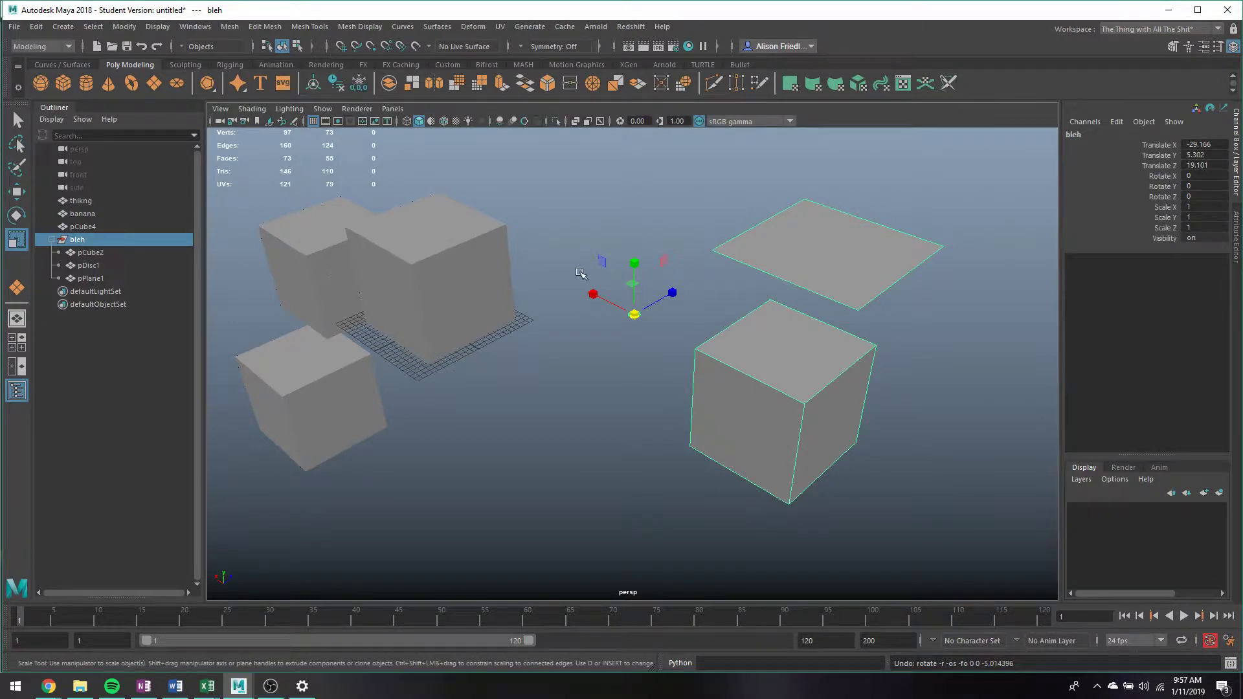
Step: Return to the Select tool and clear the selection of the bleh group
middle_click_drag(533, 361, 633, 374, "alt")
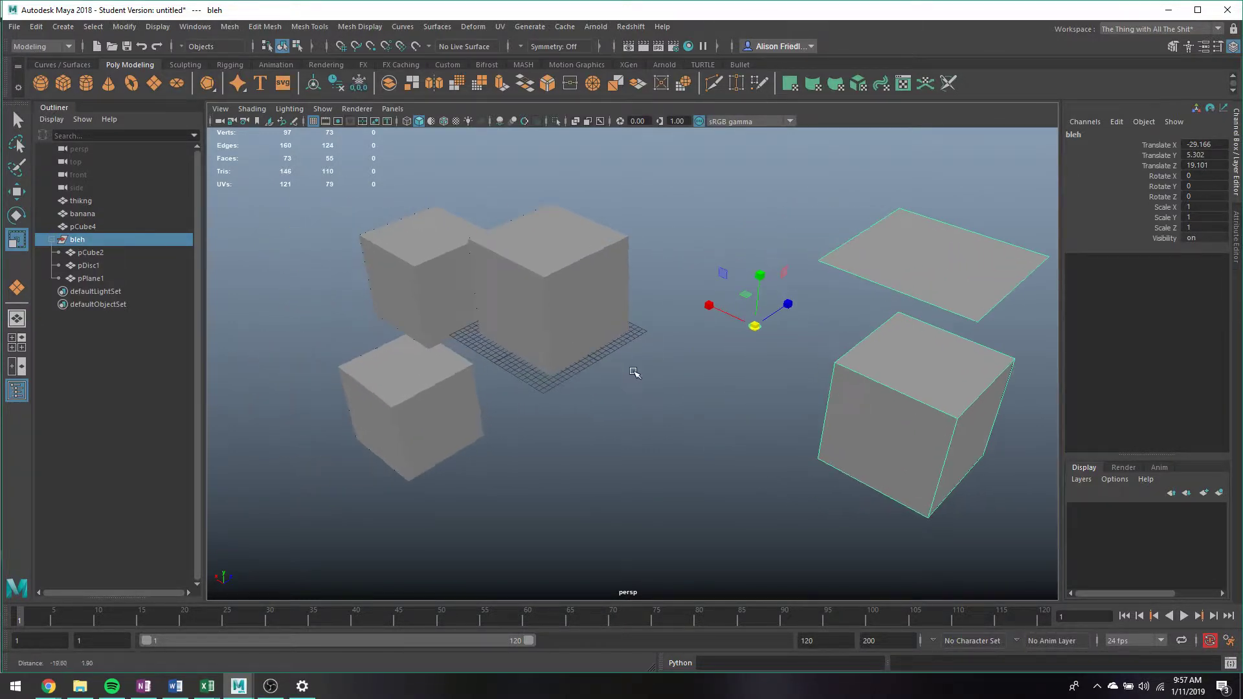
scroll(634, 374, "down", 3)
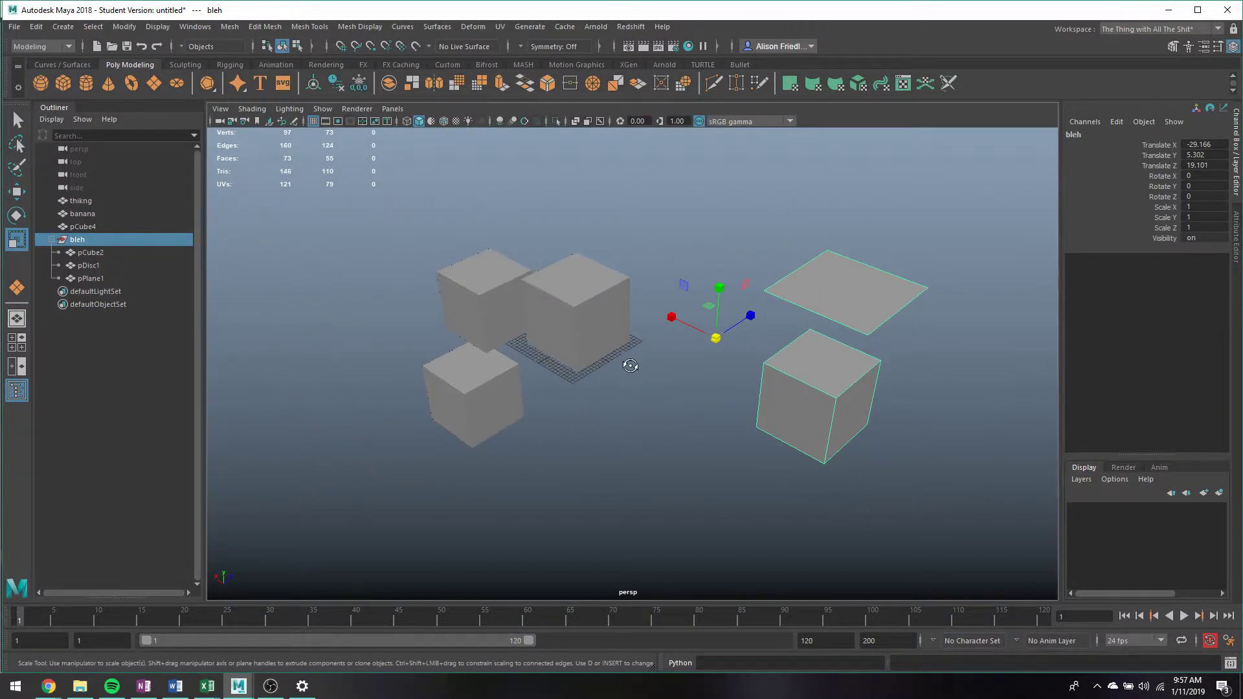
left_click_drag(637, 372, 661, 366, "alt")
key("q")
left_click(662, 365)
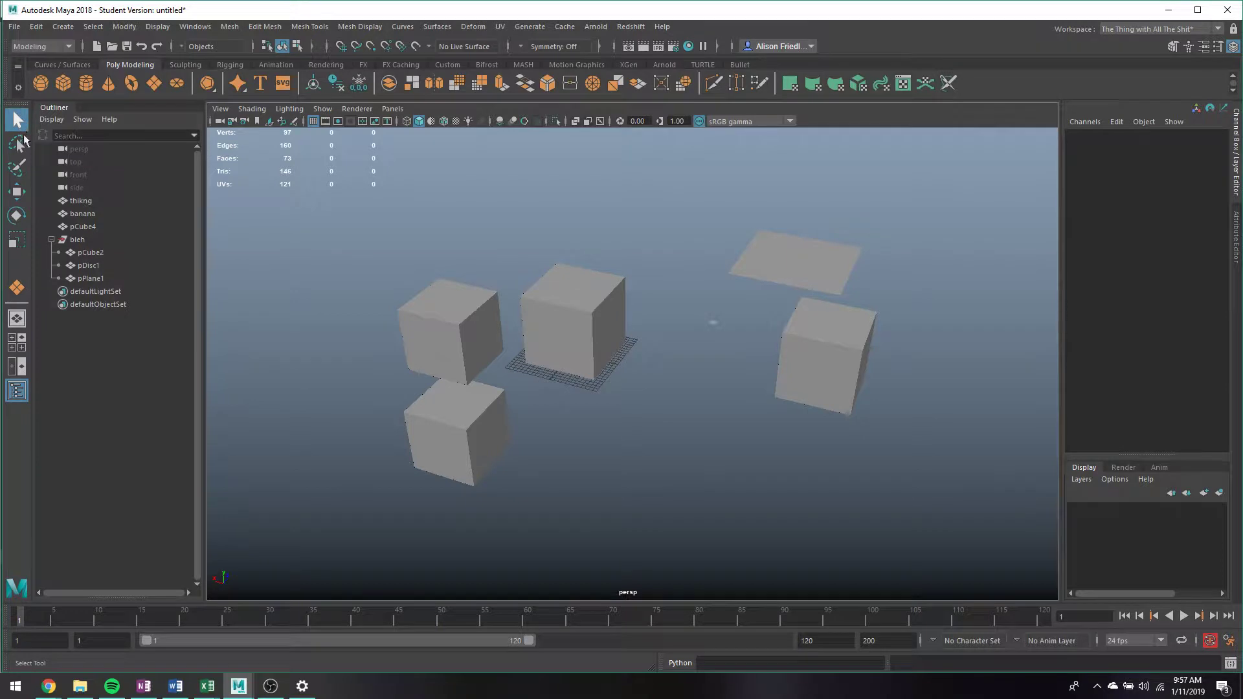
Step: Activate the Move, Rotate and Scale tools in turn and return to the Select tool
left_click(19, 191)
left_click(21, 216)
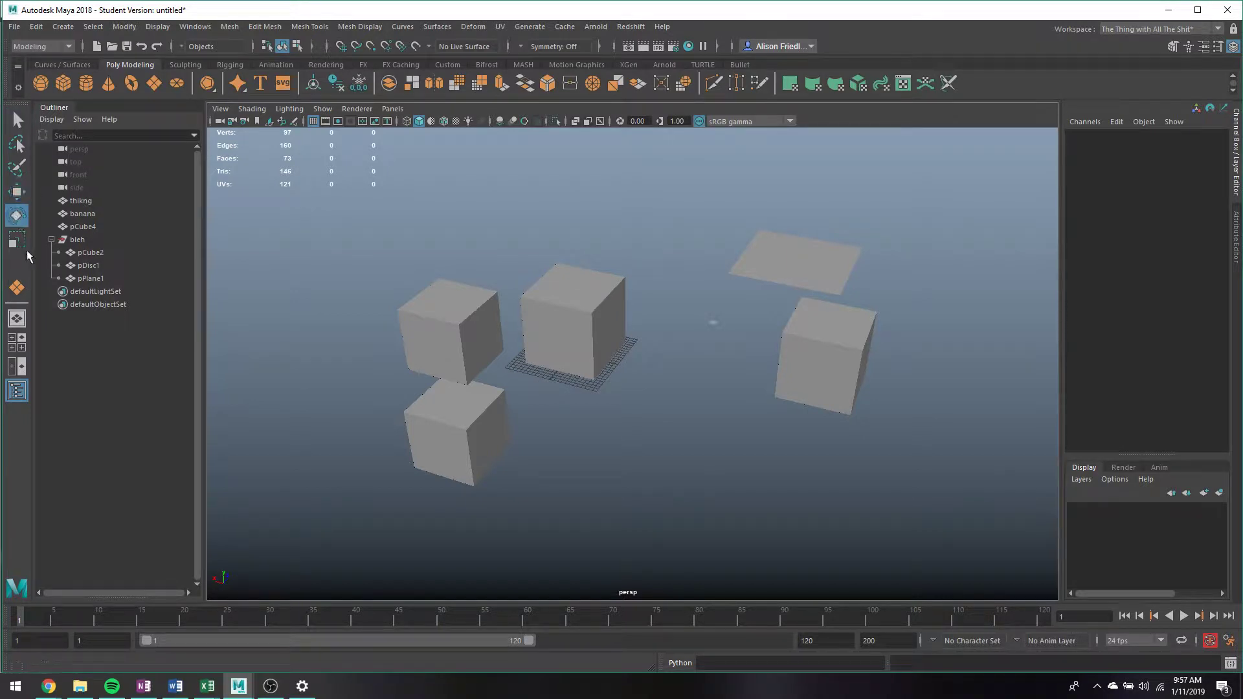
left_click(17, 241)
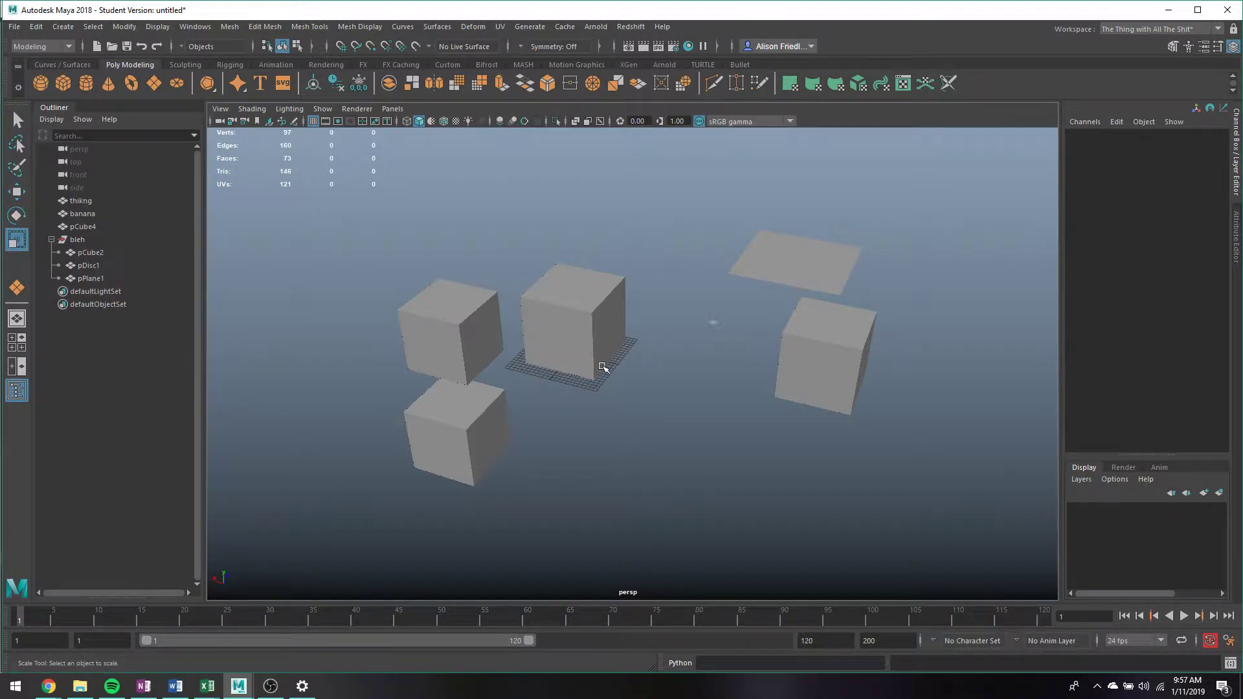
key("q")
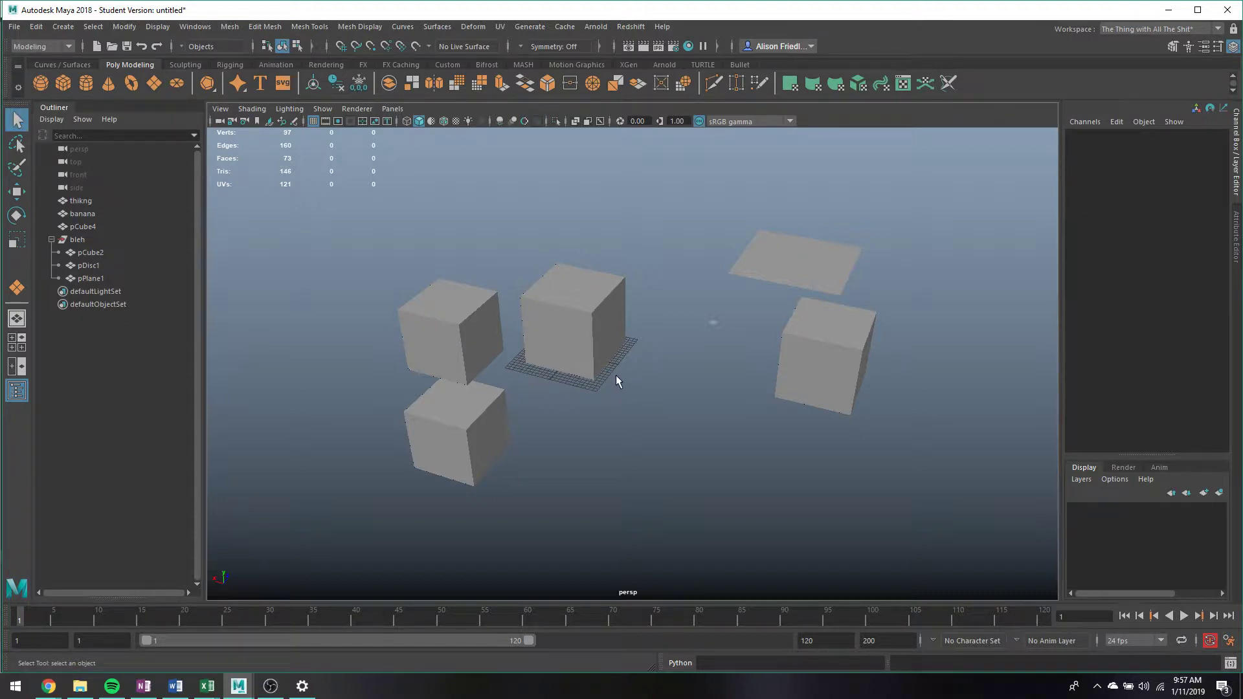
Step: Select the thikng cube on the grid and bring up its move, rotate and scale manipulators in turn, ending on Scale
left_click(589, 350)
left_click(813, 329)
left_click(795, 262)
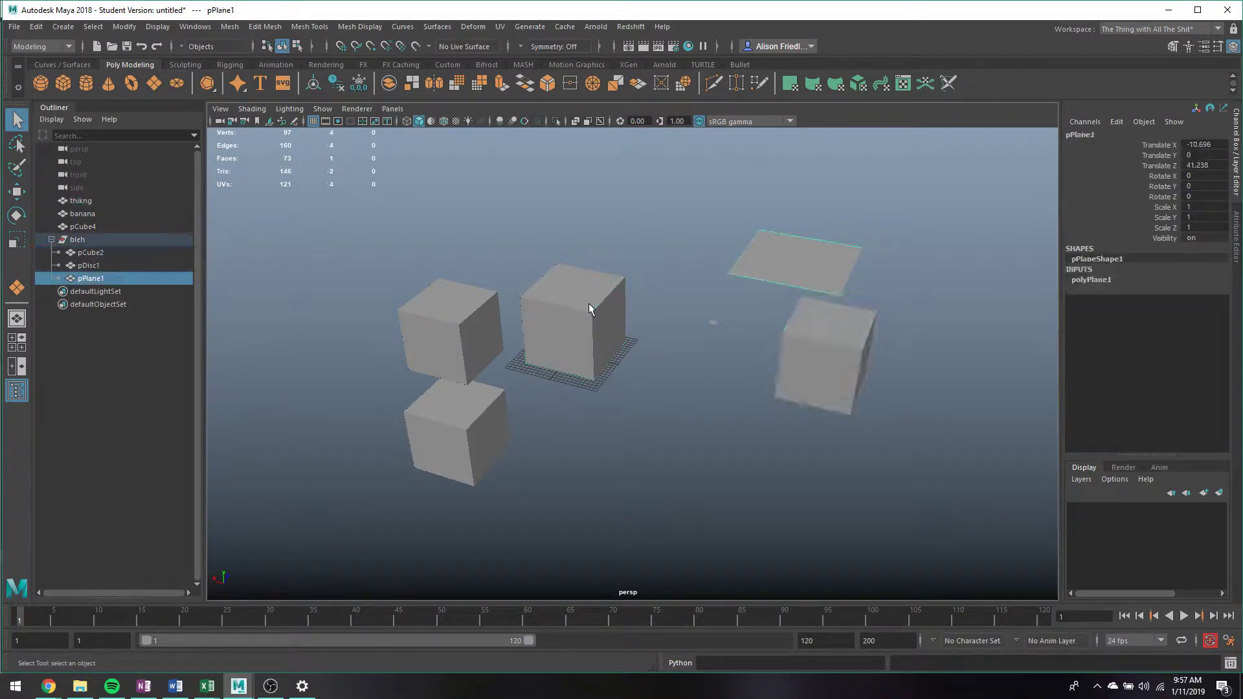
left_click(593, 366)
key("w")
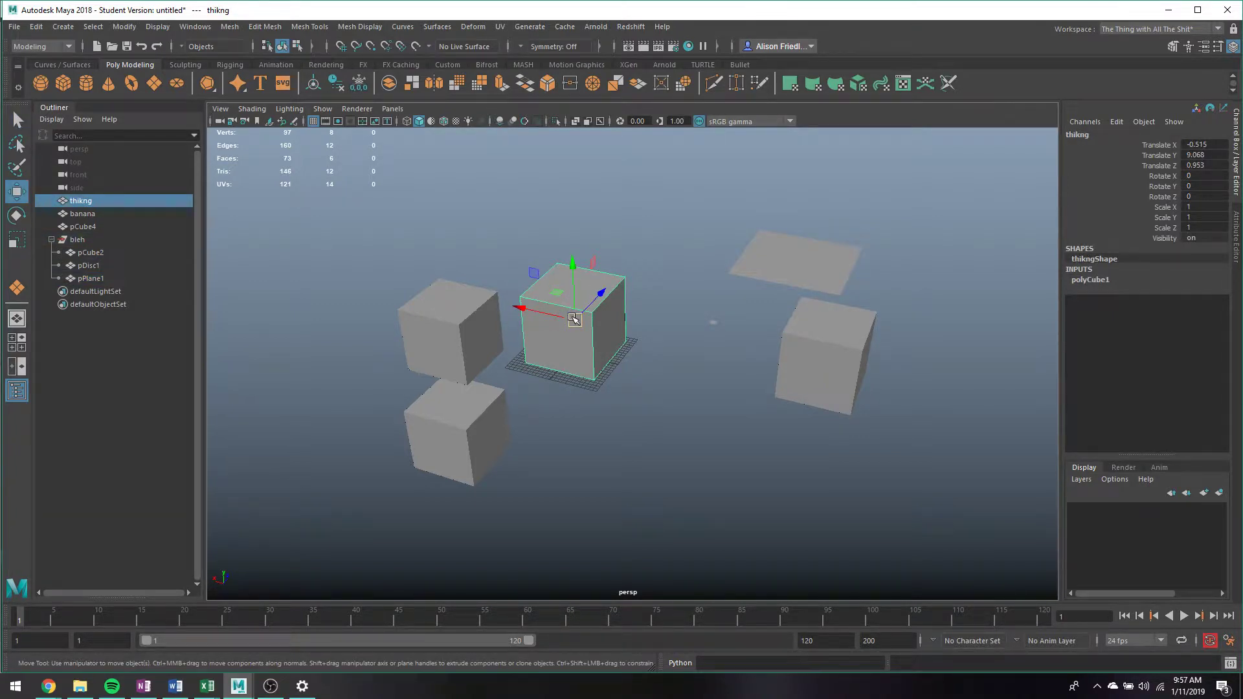
key("e")
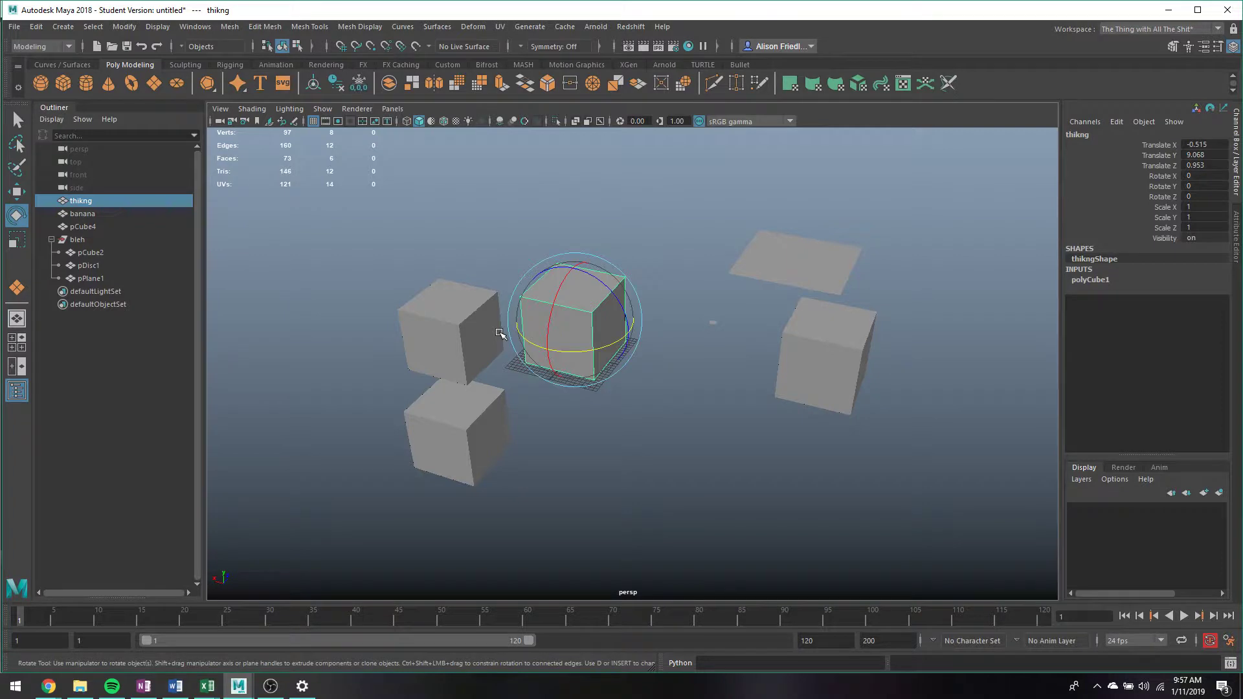
key("r")
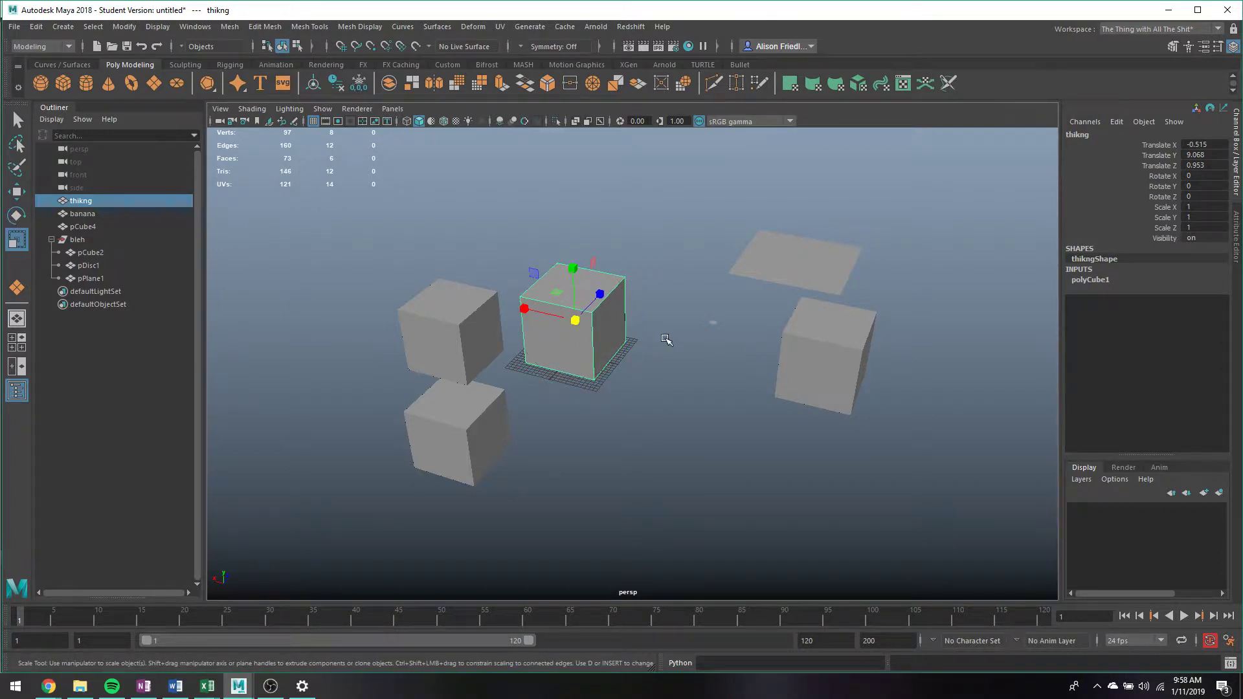
scroll(666, 339, "up", 5)
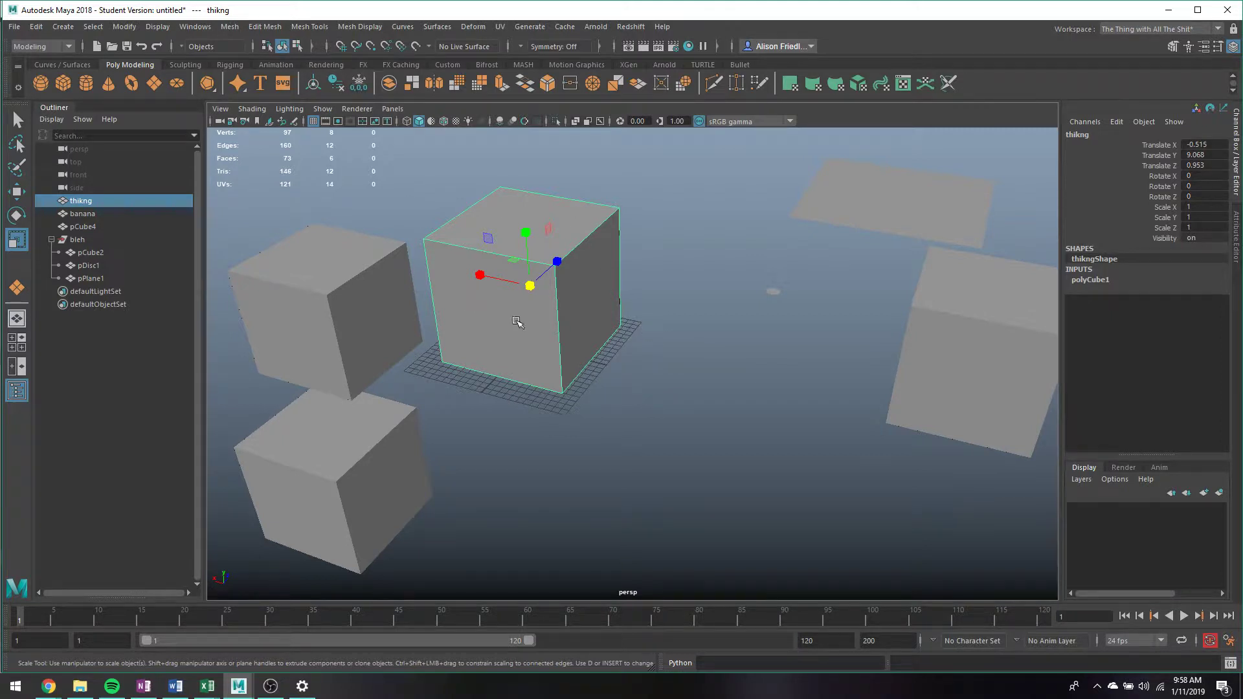
Step: Resize the Scale manipulator on the thikng cube repeatedly, making it smaller and larger, and finish by enlarging it
key("minus")
key("equal")
key("equal")
key("equal")
key("equal")
key("equal")
key("minus")
key("minus")
key("minus")
key("minus")
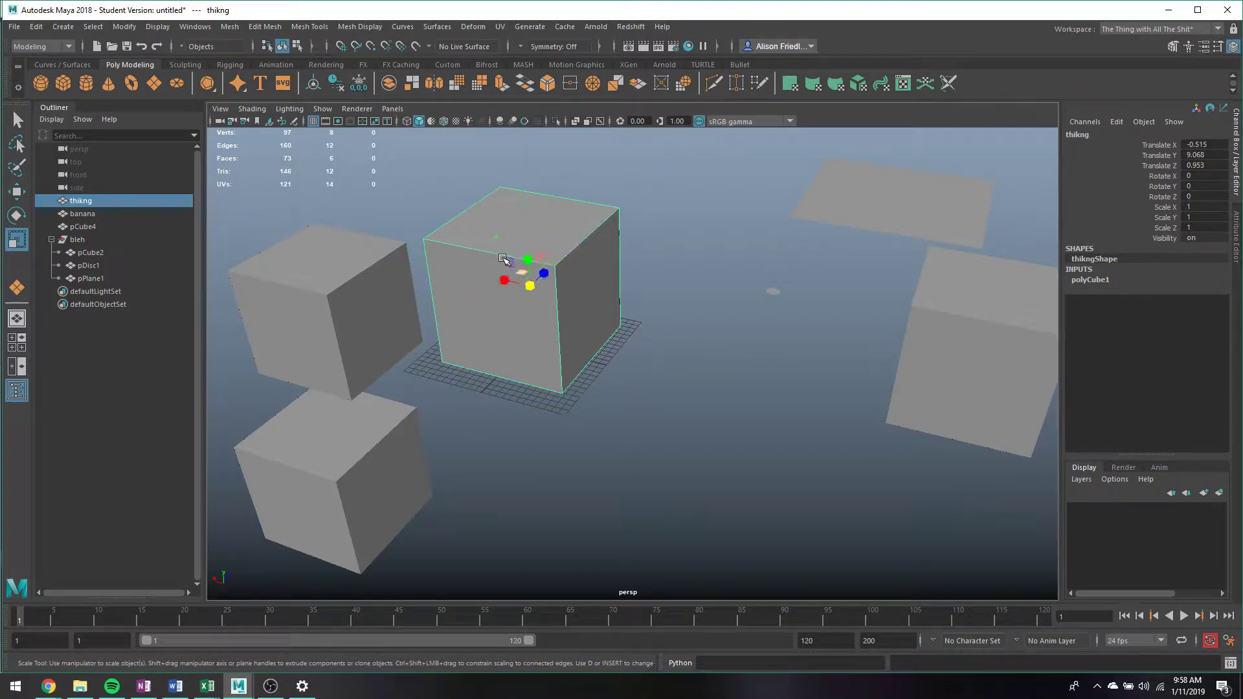
key("equal")
key("equal")
Step: Scale the thikng cube uniformly to about 1.28 and stretch it to about 2.57 in X and 3.65 in Z
left_click_drag(538, 313, 621, 370, "alt")
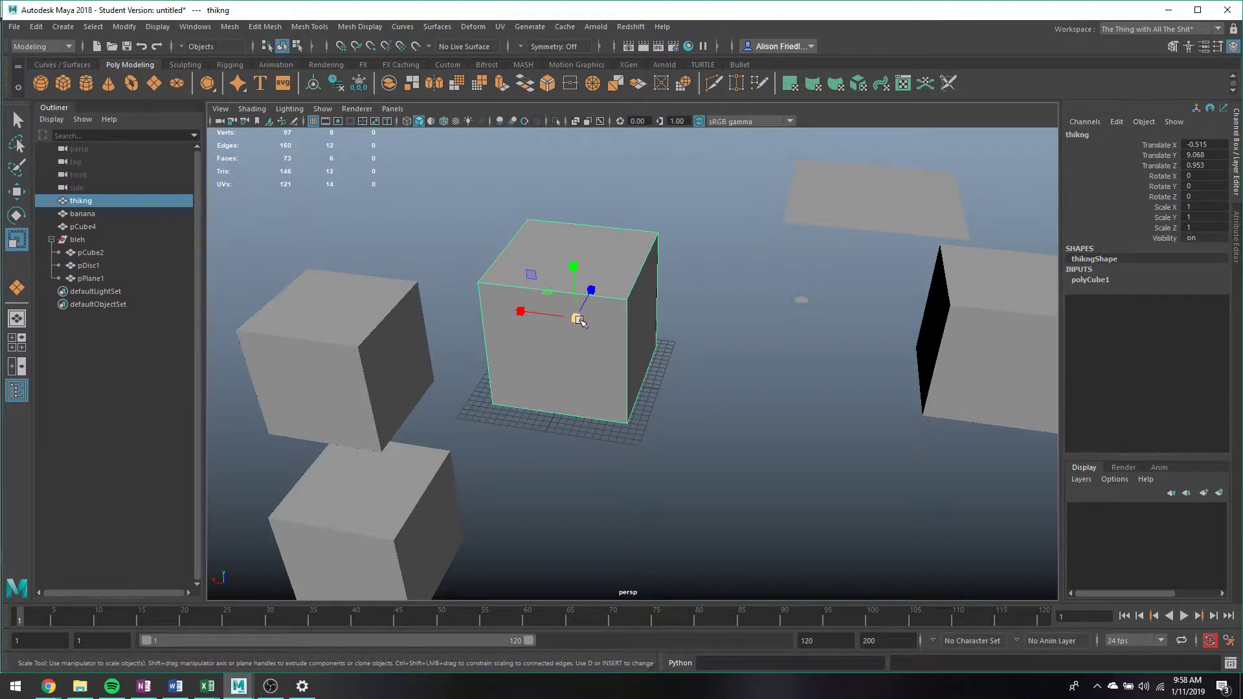
mouse_move(580, 322)
left_mouse_down("alt")
mouse_move(582, 337)
mouse_move(569, 302)
mouse_move(498, 328)
mouse_move(571, 312)
left_mouse_up("alt")
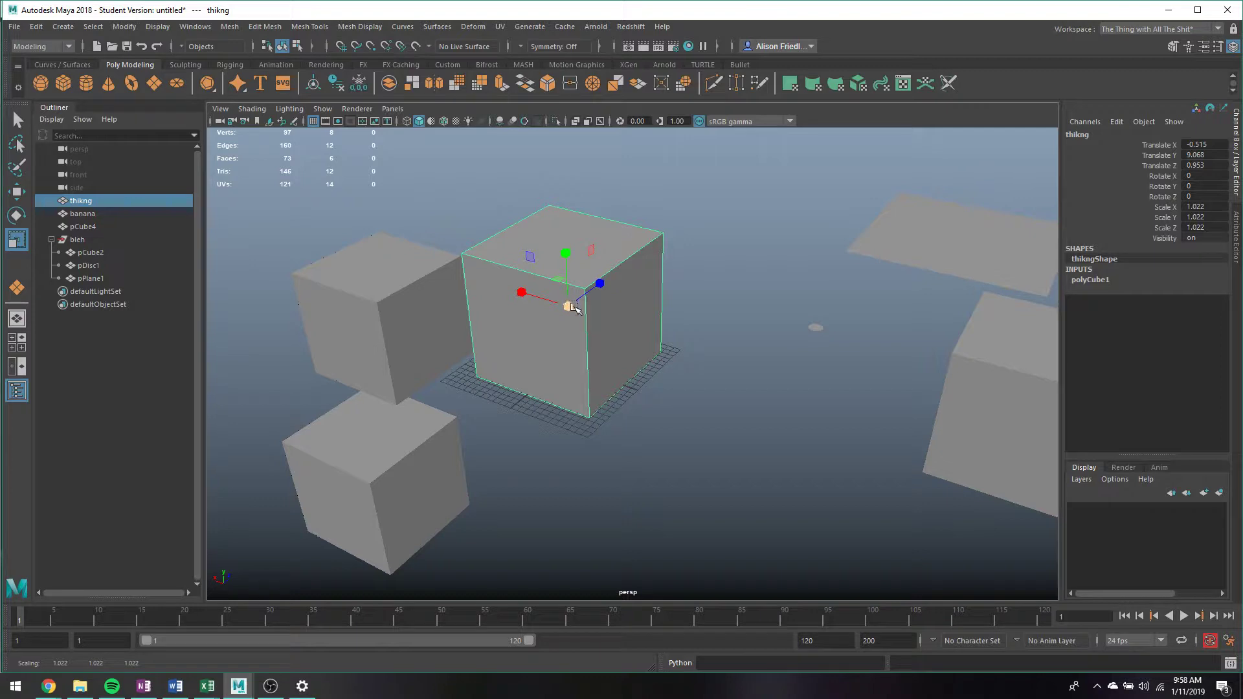
left_click_drag(568, 307, 638, 272)
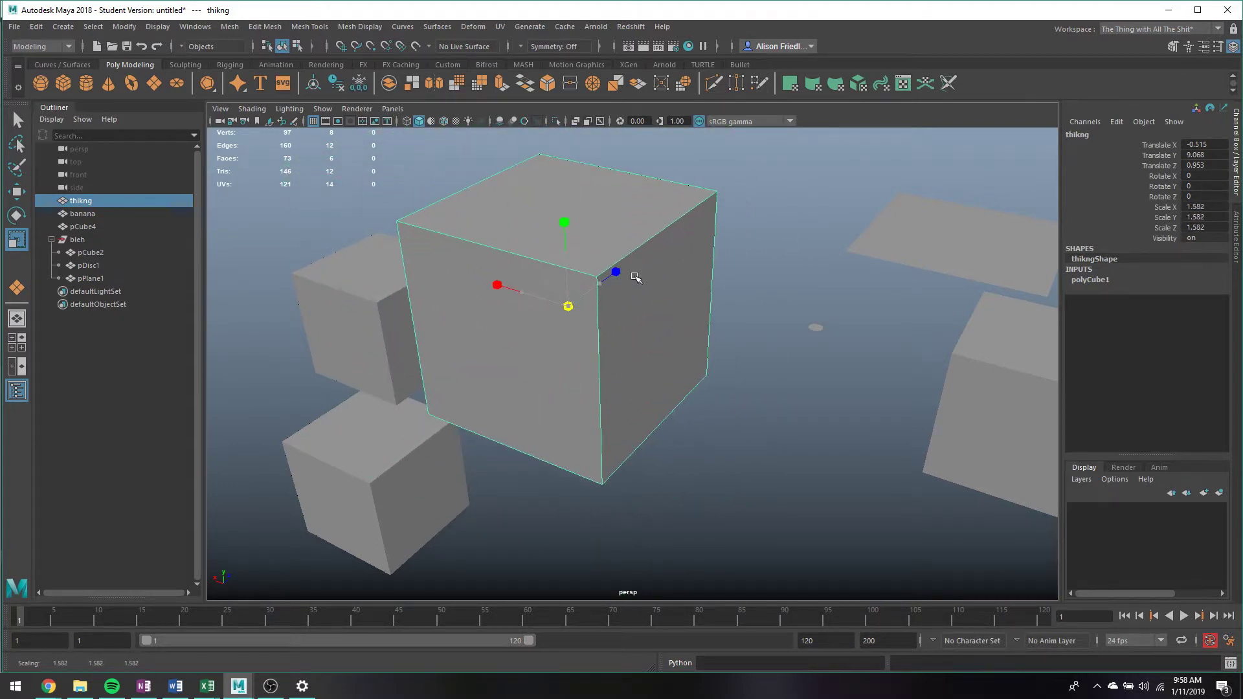
left_click_drag(584, 215, 603, 338)
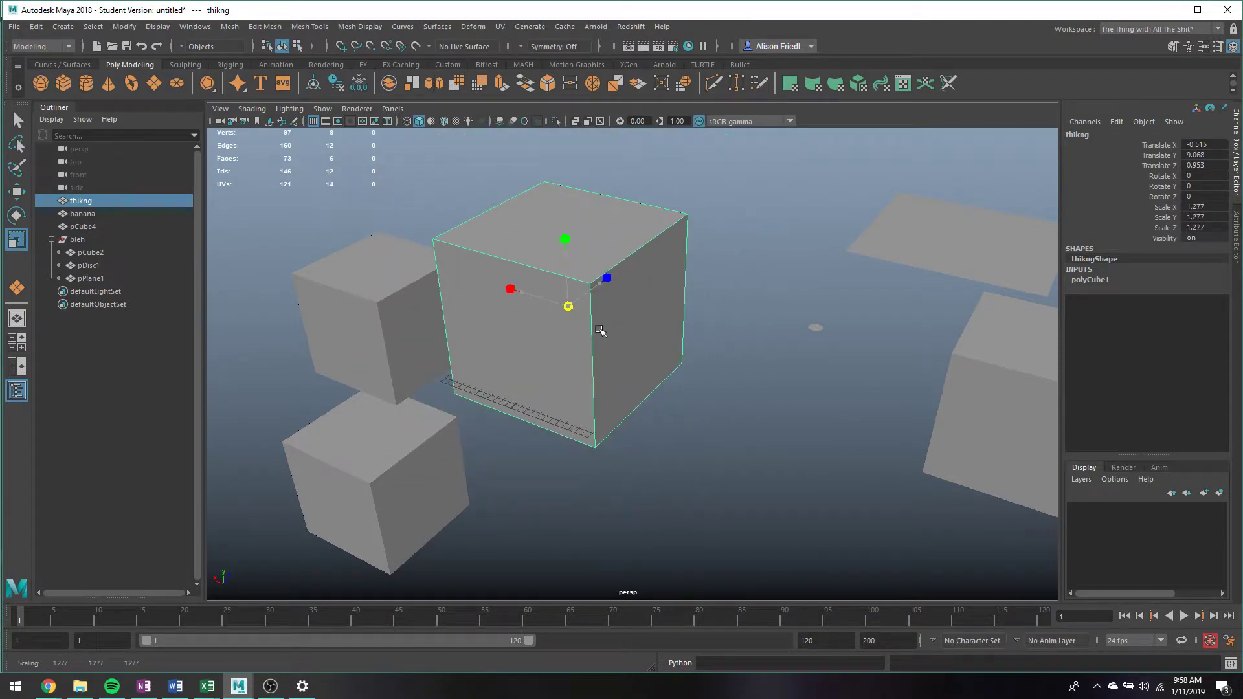
left_click_drag(520, 289, 472, 282)
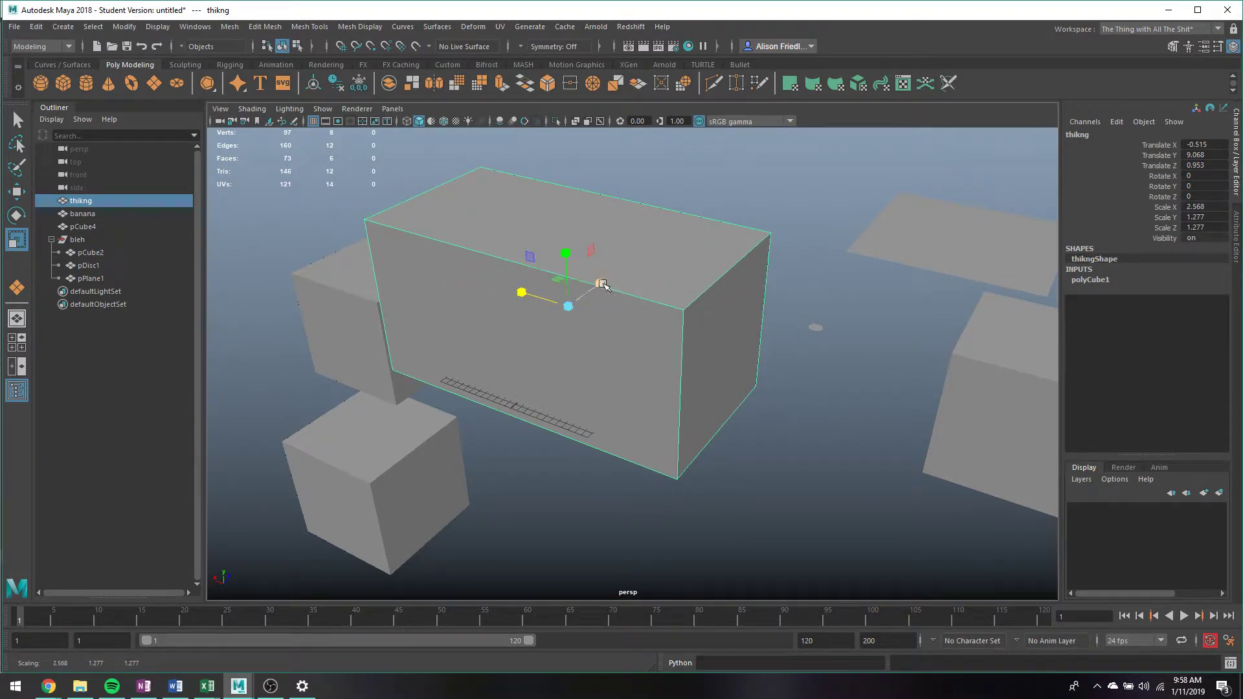
left_click_drag(599, 283, 697, 241)
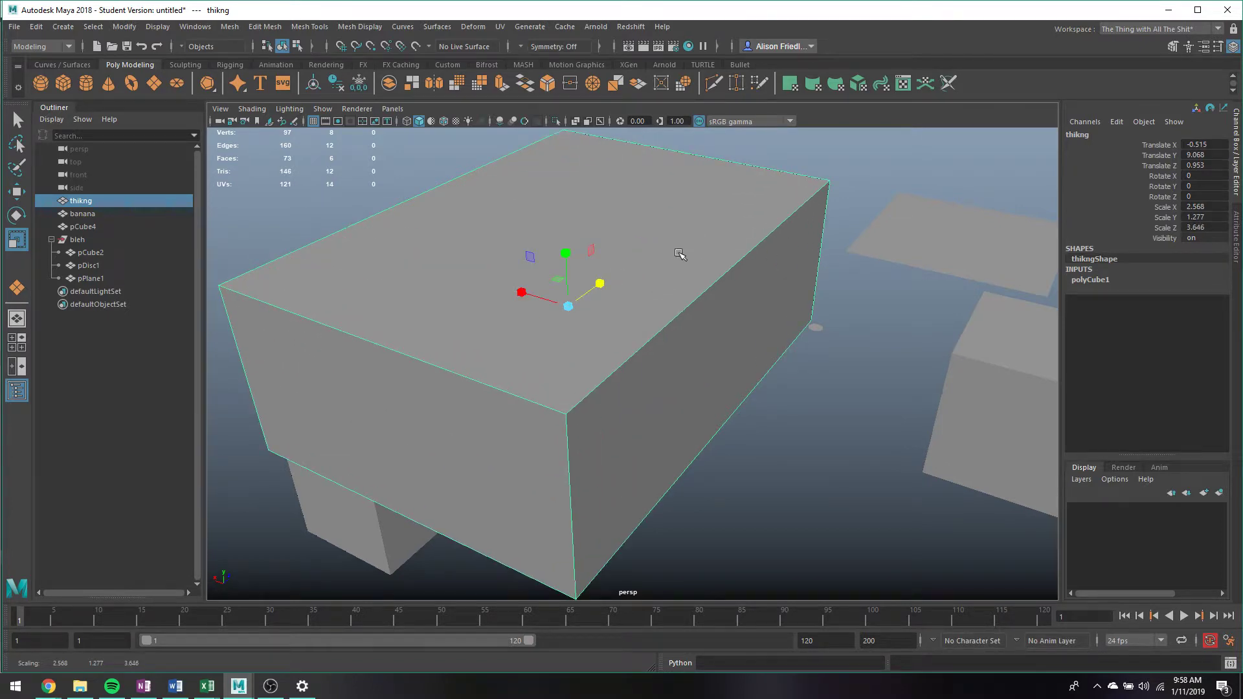
Step: Delete the stretched thikng box, and select and frame the banana cube
scroll(677, 255, "down", 5)
key("Delete")
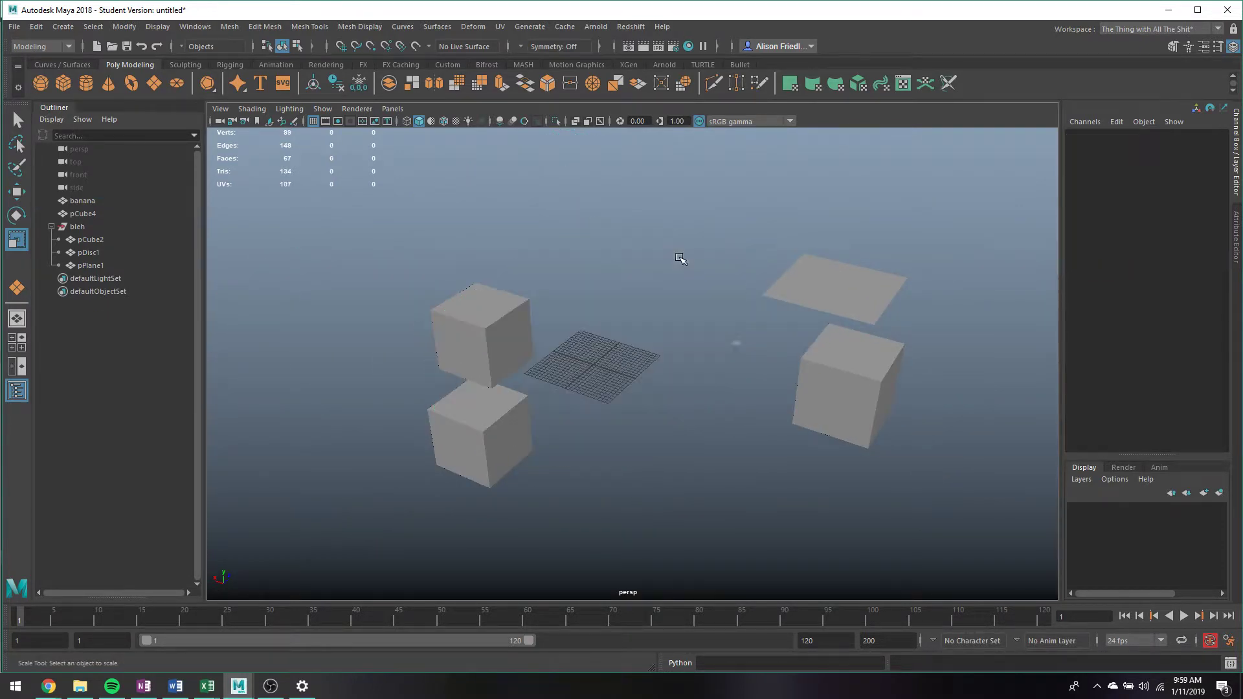
left_click(478, 326)
key("f")
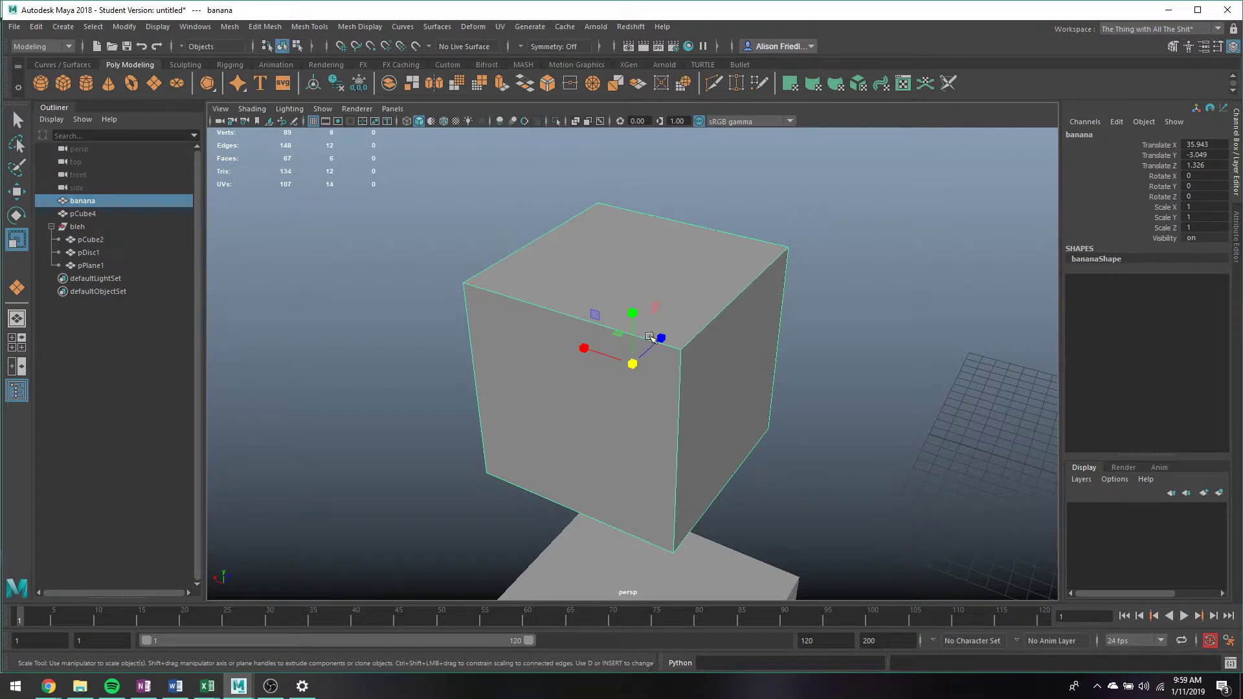
Step: Try rotating the banana cube about -4.6° in X and undo the rotation
key("e")
mouse_move(611, 348)
left_mouse_down()
mouse_move(655, 349)
mouse_move(635, 339)
mouse_move(622, 355)
left_mouse_up()
key("ctrl+z")
key("ctrl+z")
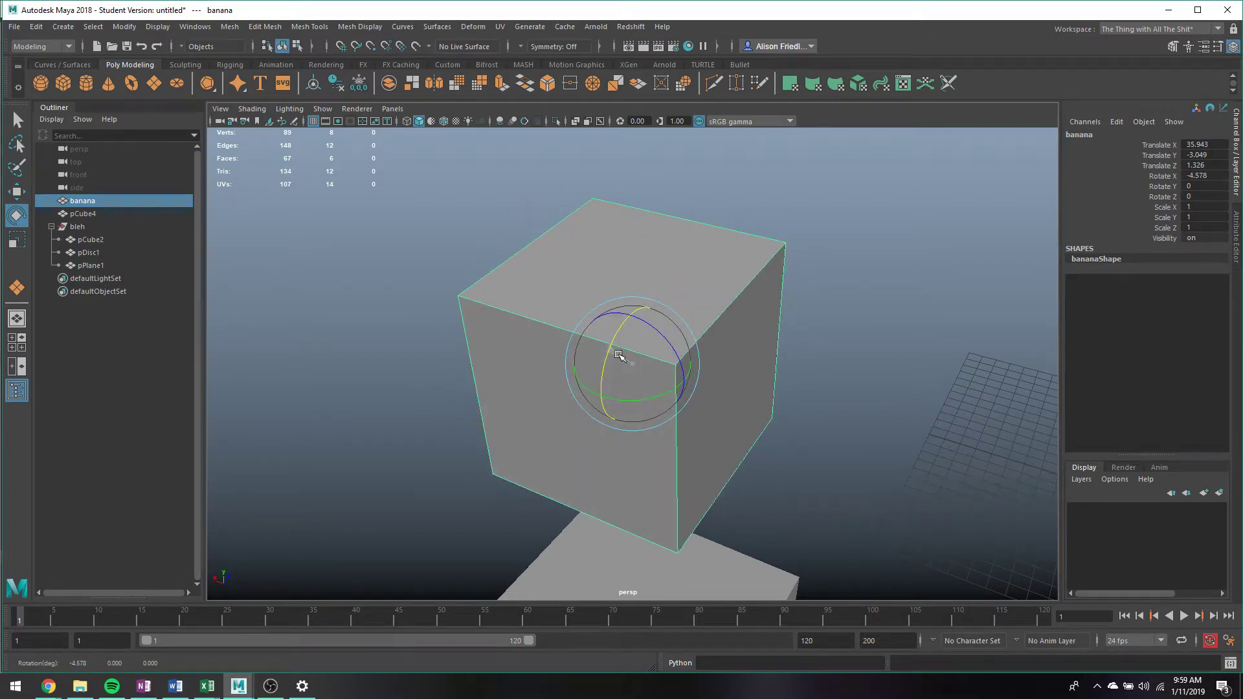
key("ctrl+z")
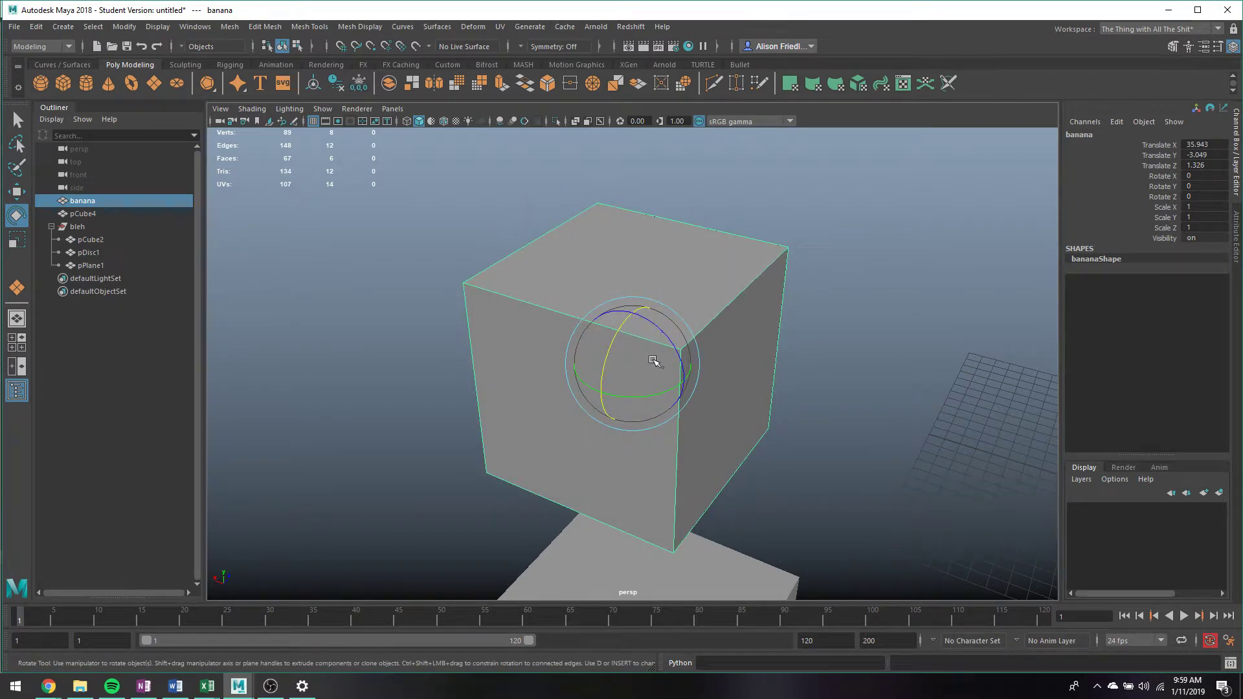
Step: Deselect and reselect the banana cube, and try rotating it about -10° in Z
left_click_drag(628, 343, 633, 376, "alt")
scroll(631, 373, "up", 2)
scroll(608, 304, "down", 2)
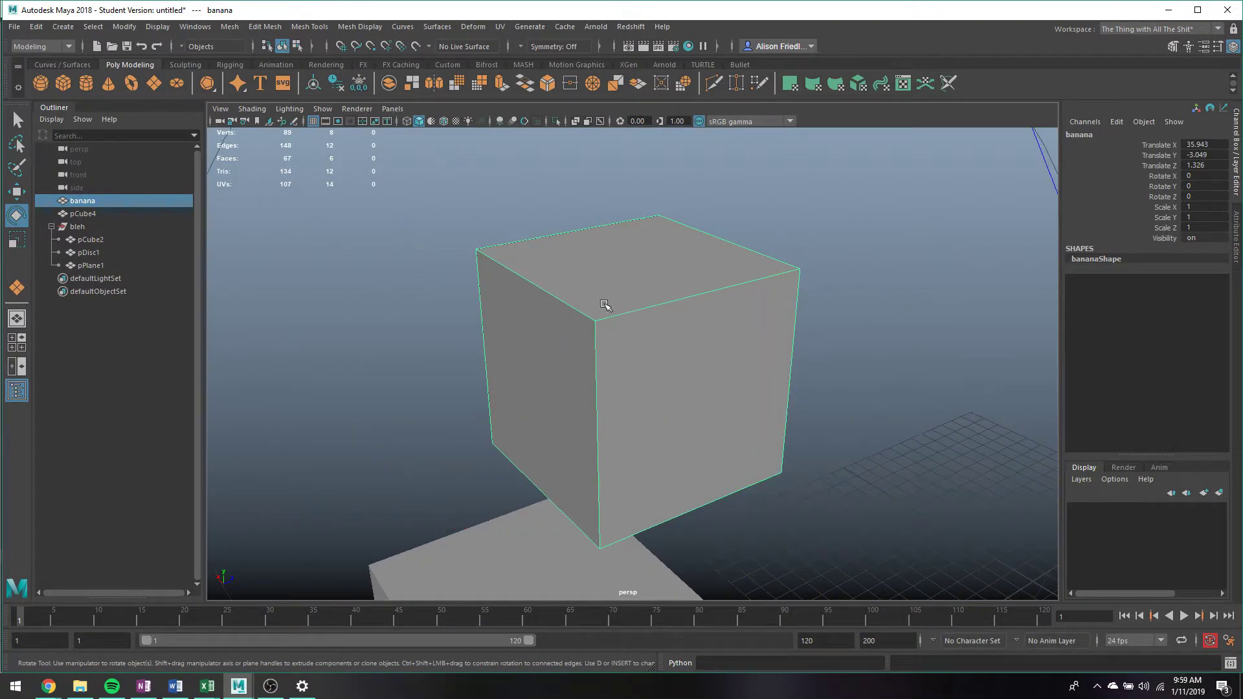
left_click_drag(635, 272, 607, 233, "alt")
left_click(609, 241)
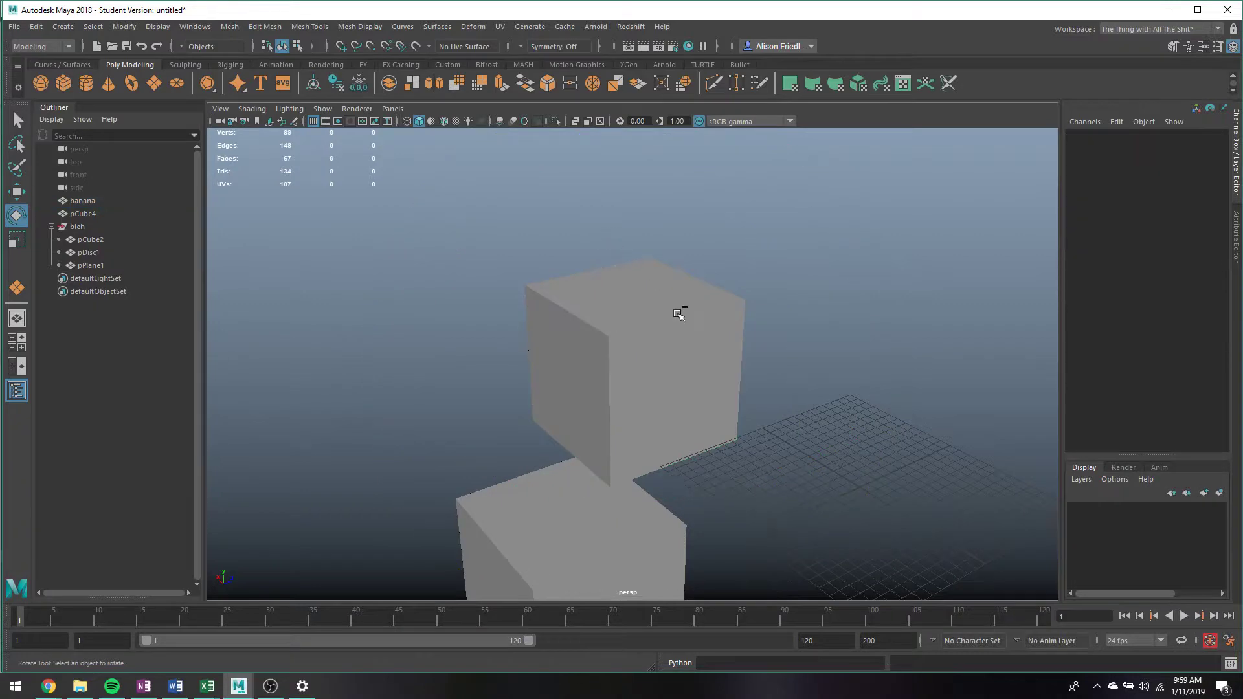
left_click(635, 335)
scroll(718, 339, "down", 3)
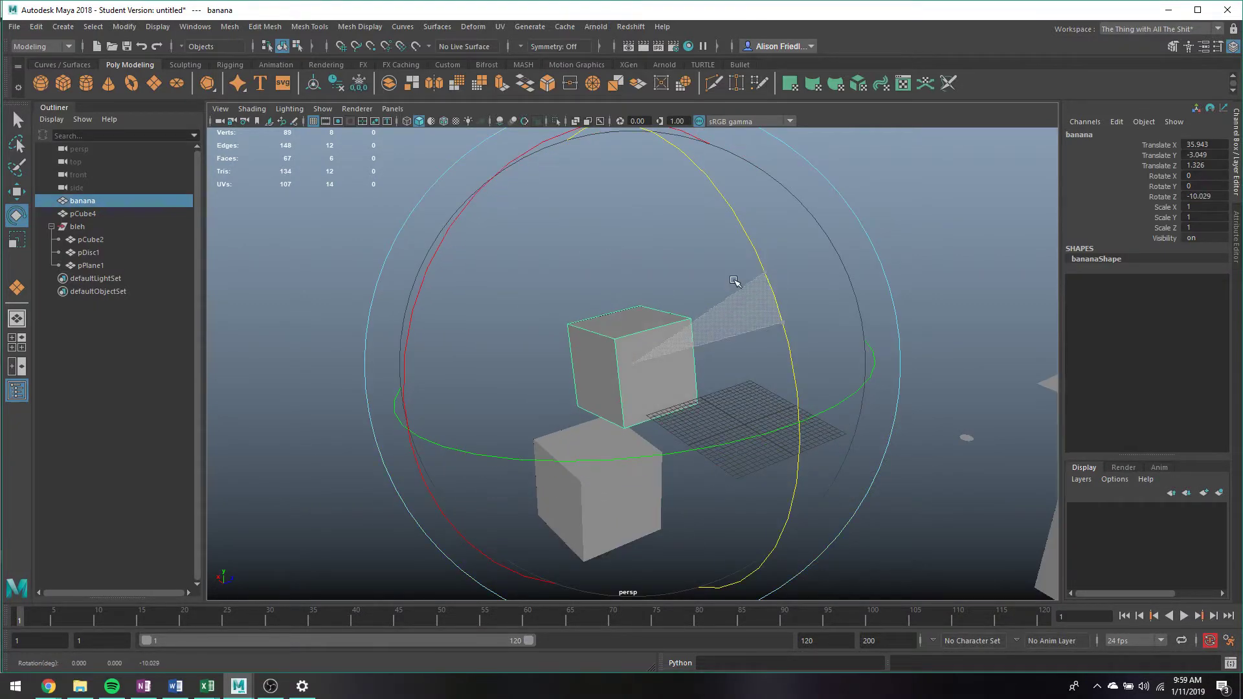
Step: Undo the Z rotation of the banana cube and shrink its Rotate manipulator
left_click_drag(680, 299, 665, 339, "alt")
key("minus")
key("minus")
key("minus")
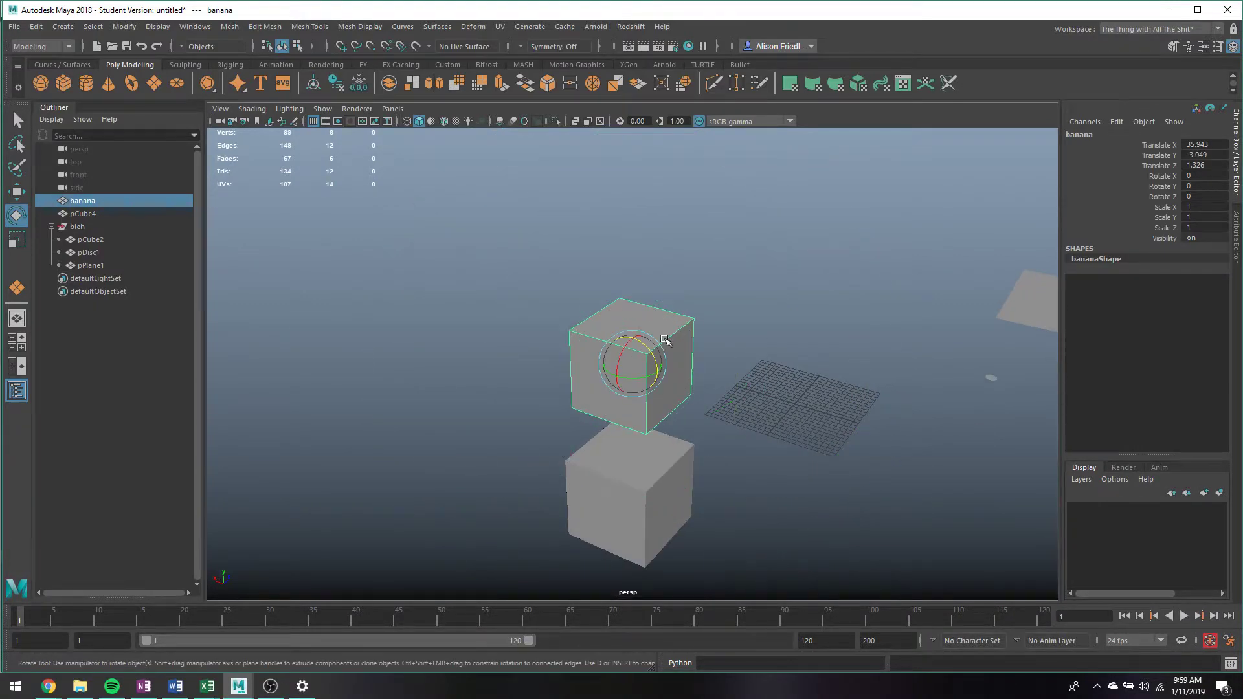
Step: With the Move tool, try moving the banana cube along X and upward along Y, and undo both moves
key("w")
scroll(667, 357, "up", 5)
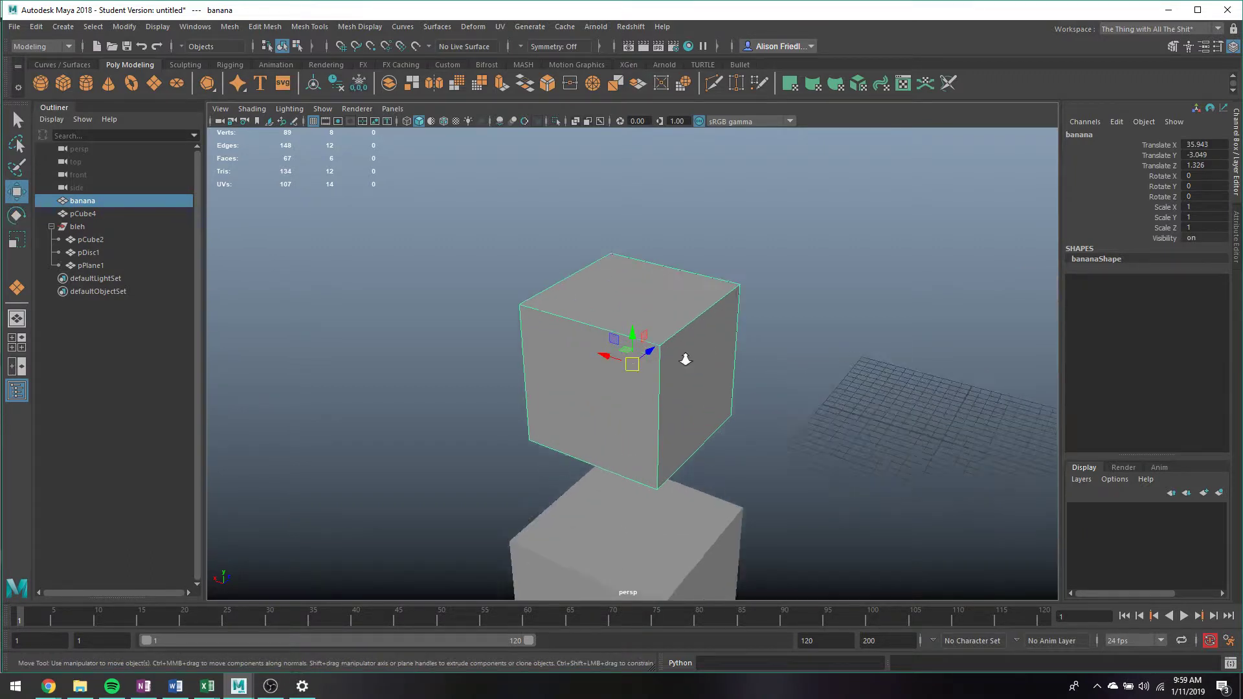
scroll(631, 364, "down", 5)
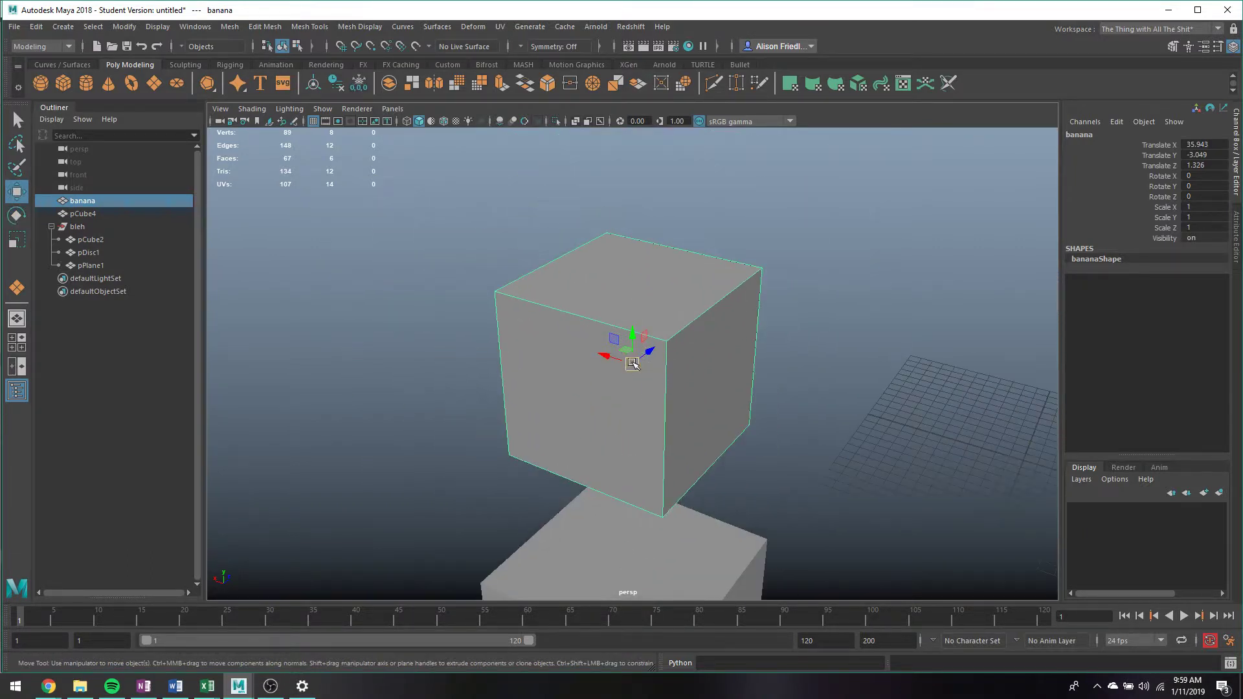
left_click_drag(613, 358, 638, 392)
key("ctrl+z")
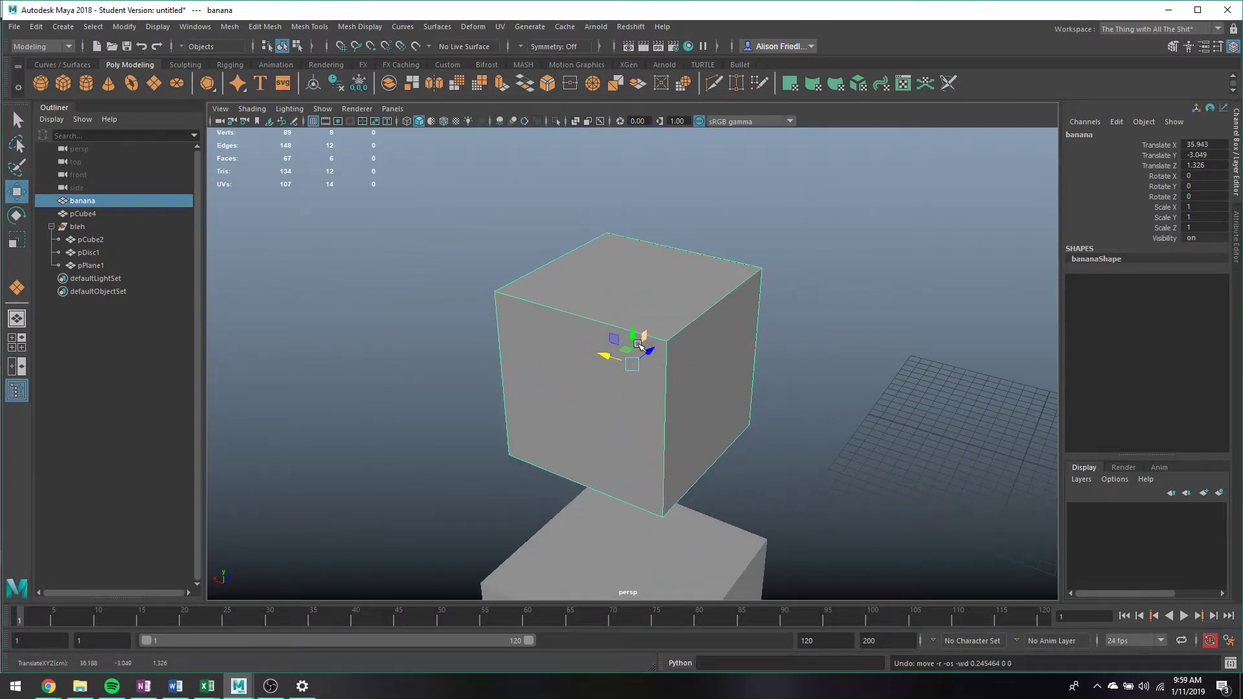
left_click_drag(632, 334, 632, 238)
key("ctrl+z")
Step: Raise the banana cube to about -0.53 in Y and move it freely to about X -12.2, Y -24.3, Z -10.7
mouse_move(632, 337)
left_mouse_down()
mouse_move(633, 200)
mouse_move(608, 183)
mouse_move(632, 327)
left_mouse_up()
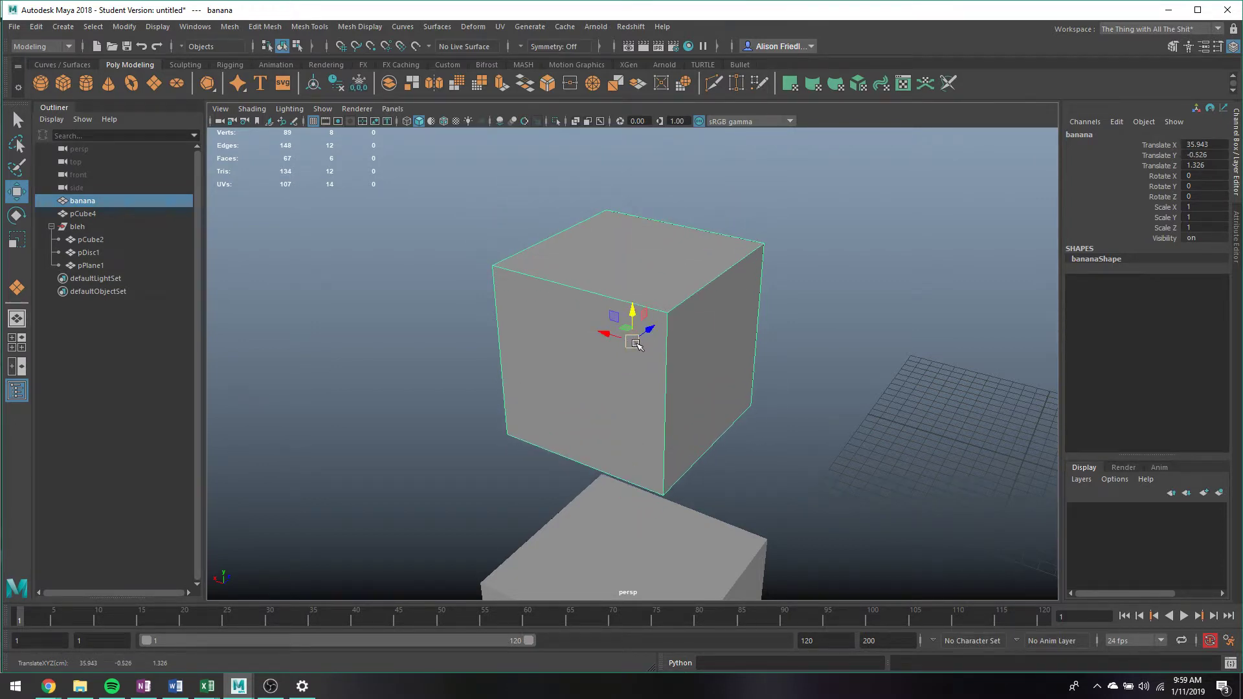
left_click_drag(636, 343, 855, 486)
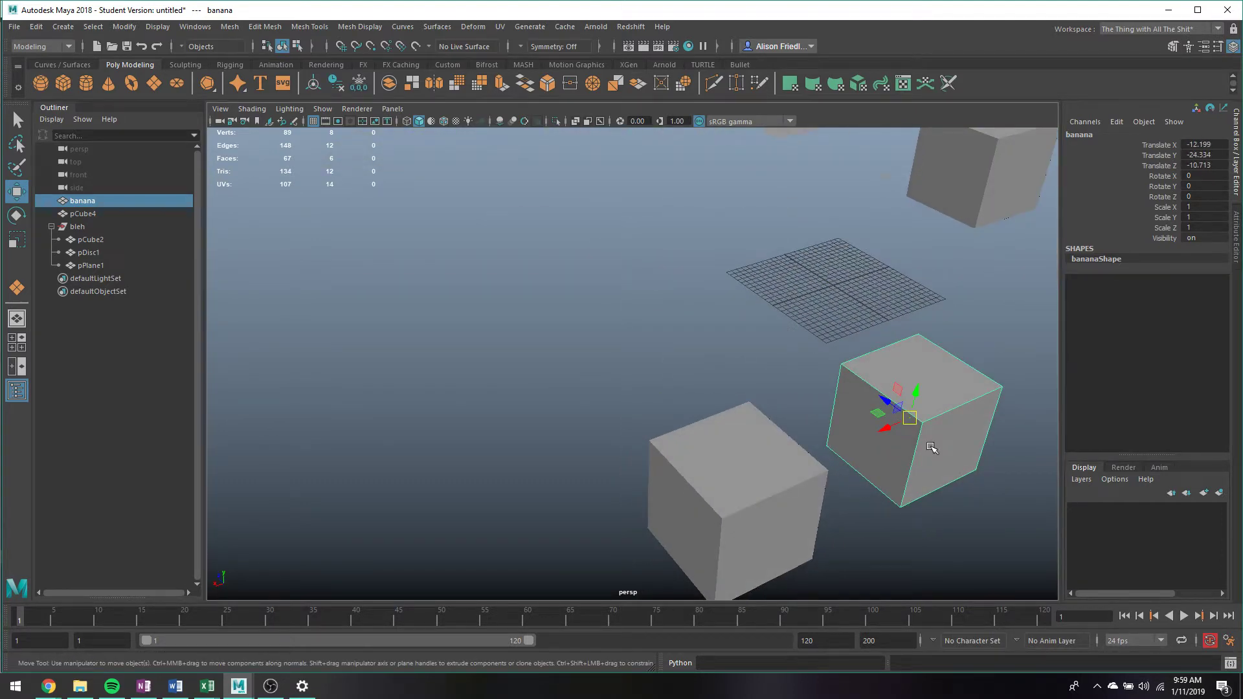
scroll(494, 202, "down", 2)
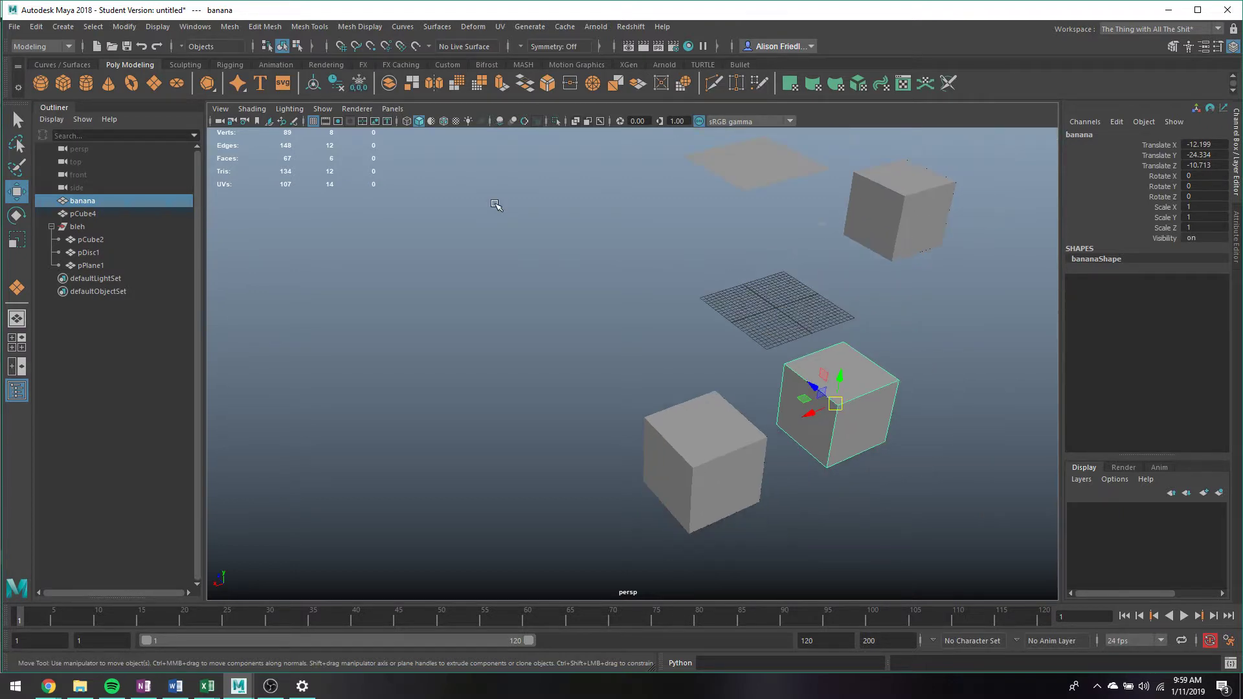
left_click_drag(494, 202, 706, 289, "alt")
Step: Return to the Select tool and frame the banana cube in the perspective view
key("q")
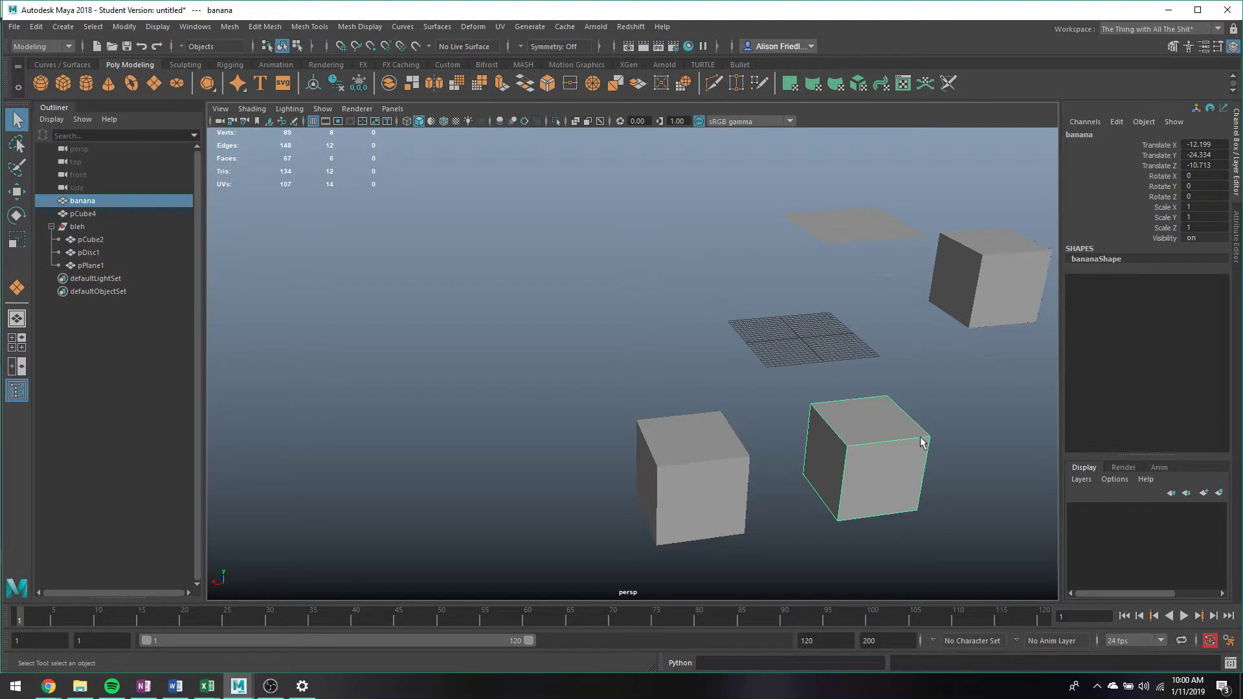
middle_click_drag(790, 453, 989, 487, "alt")
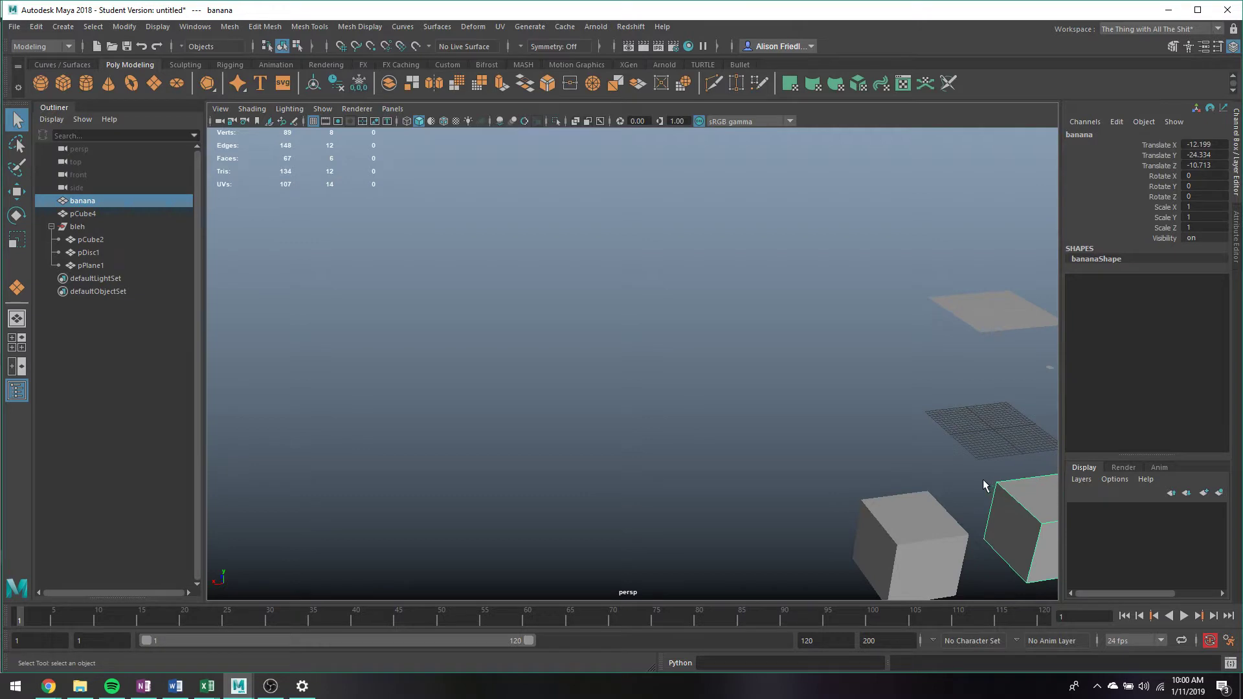
key("f")
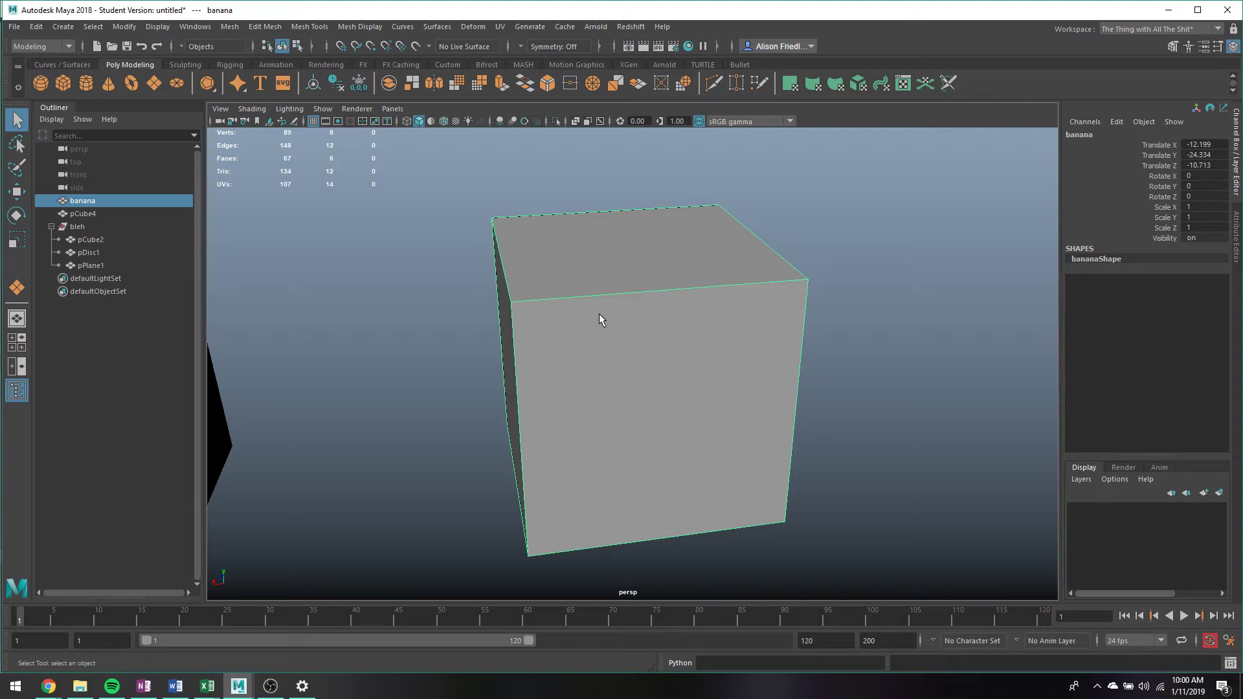
scroll(600, 314, "down", 2)
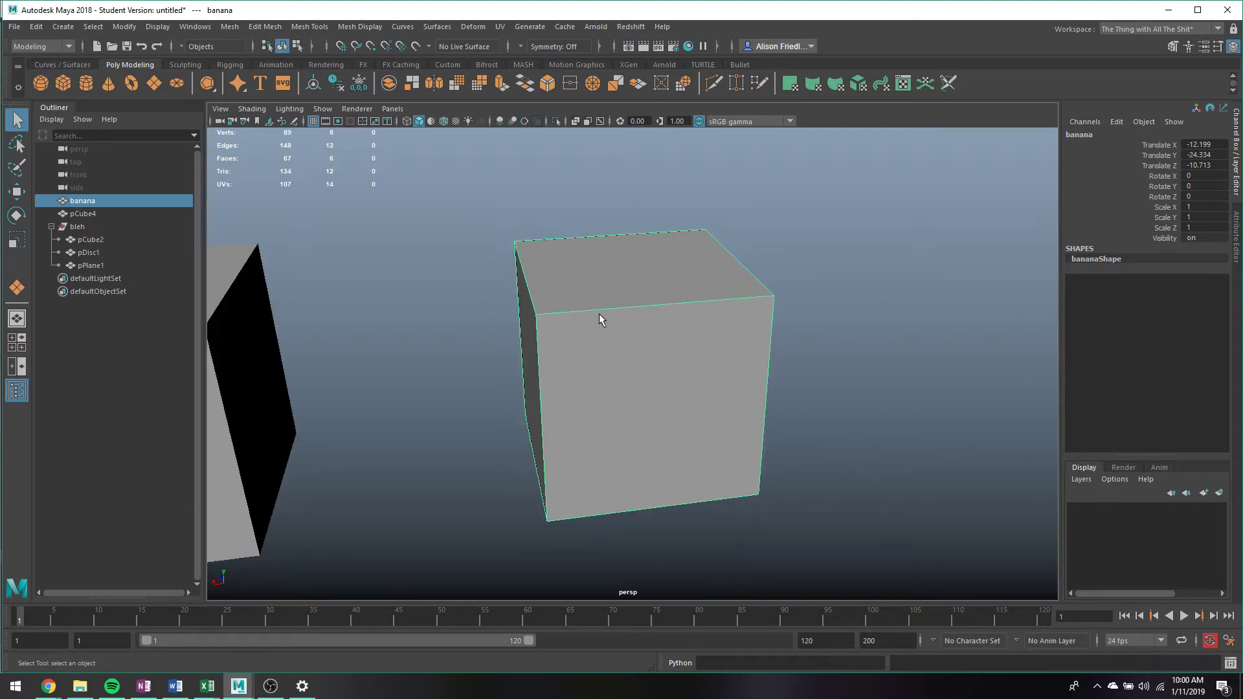